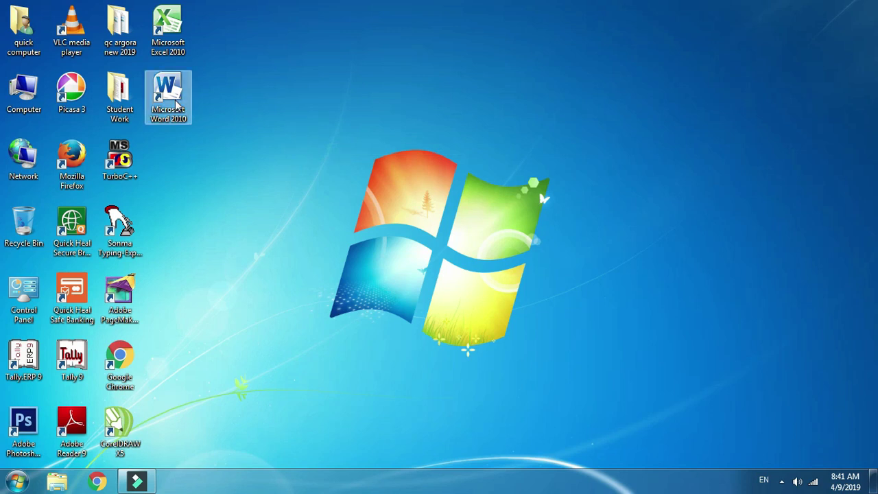
Launch Microsoft Word 2010 from its desktop shortcut to get a blank Document1
click(171, 100)
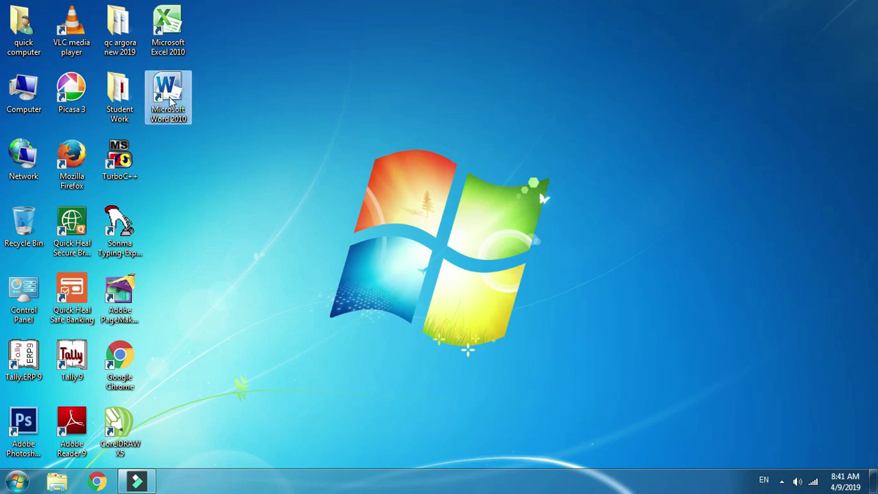
double_click(171, 100)
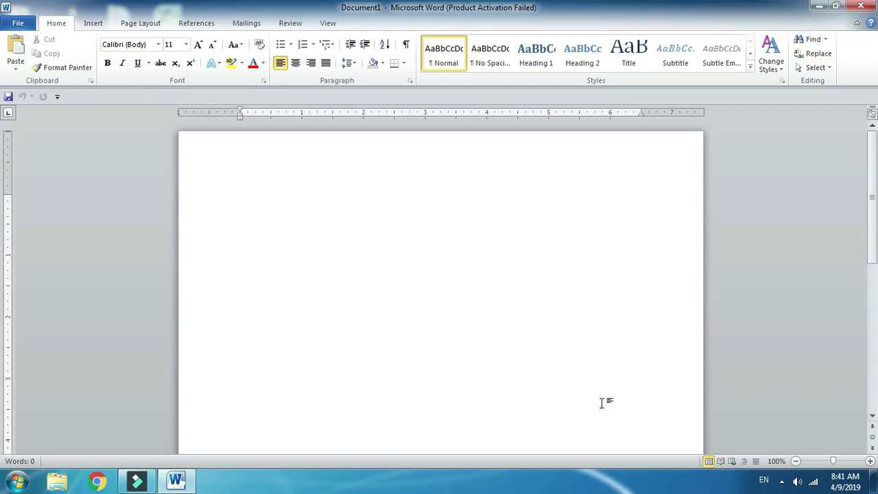
Dismiss the activation prompt and insert a table of 5 columns and 16 rows
click(569, 362)
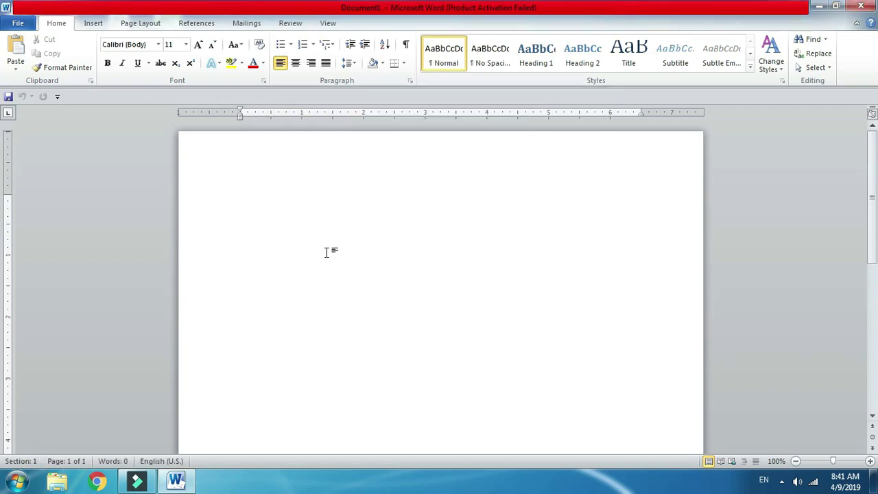
click(94, 24)
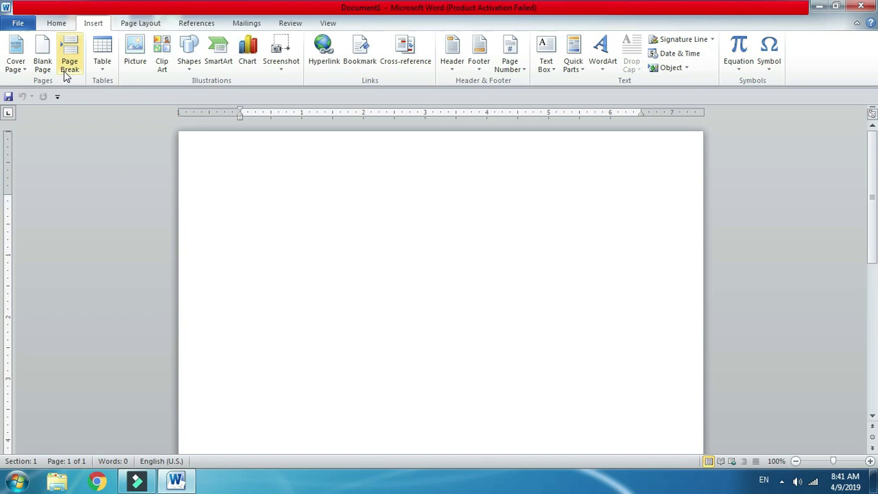
click(94, 23)
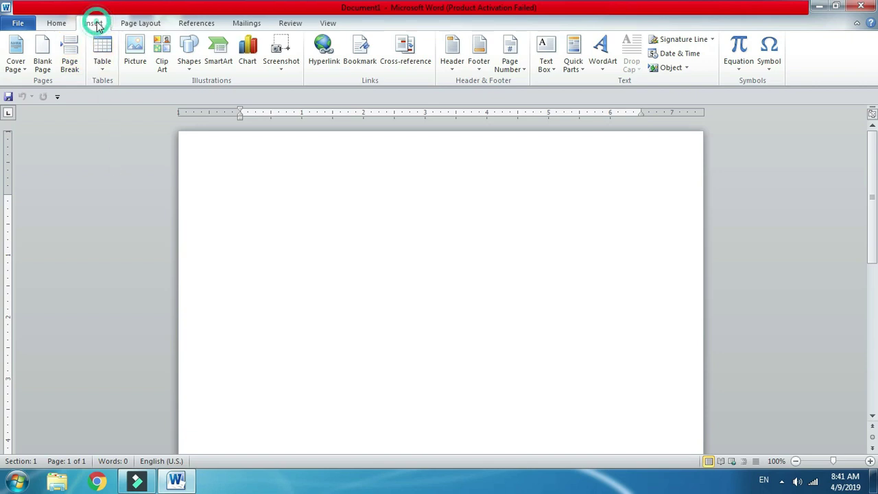
click(103, 69)
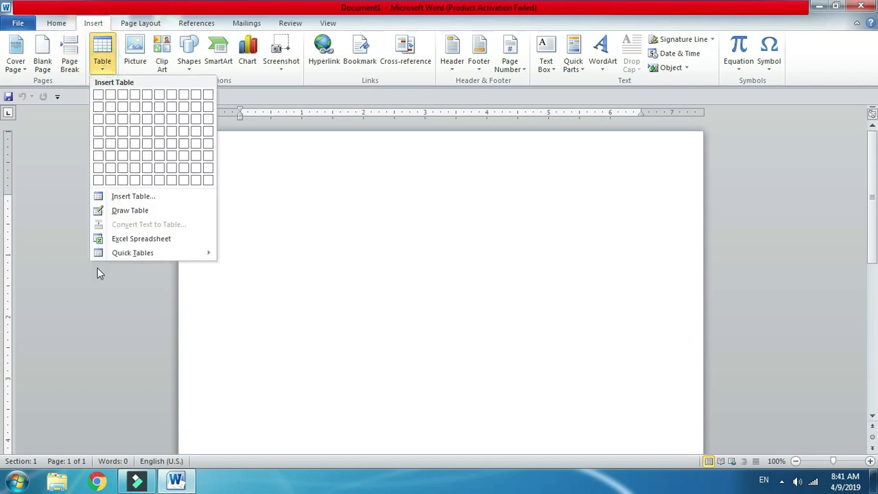
click(133, 197)
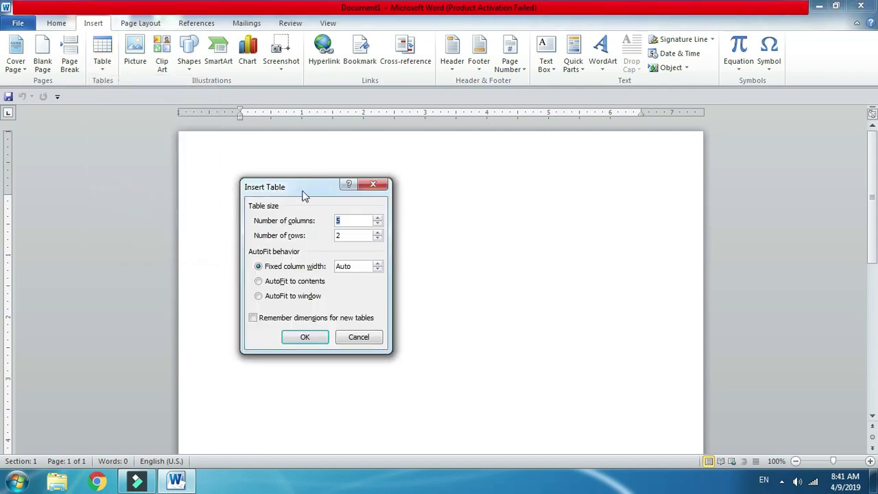
drag(304, 192, 434, 200)
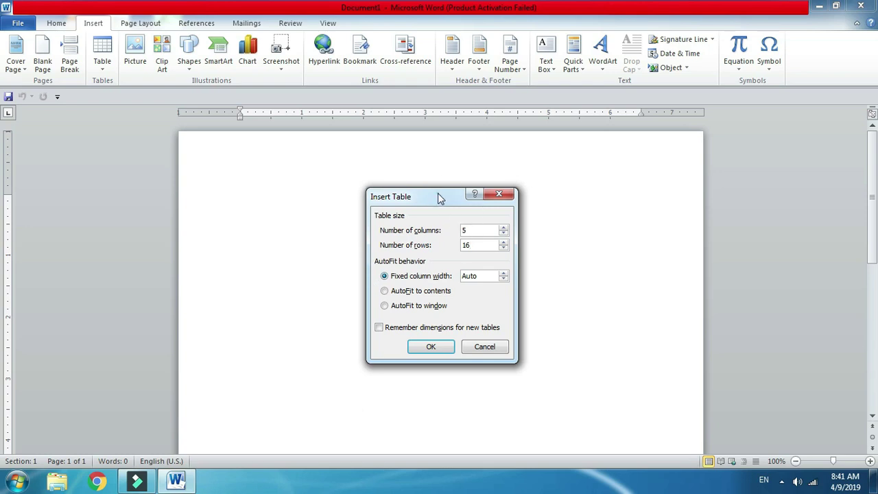
drag(441, 196, 522, 176)
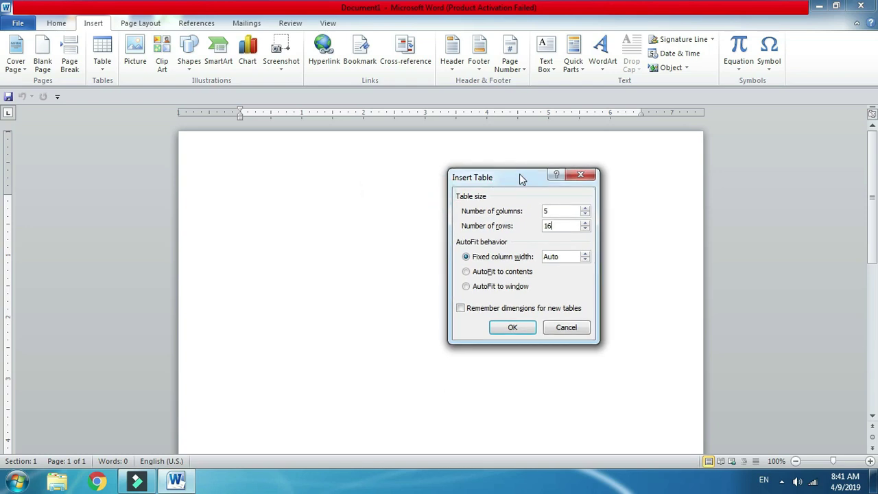
click(513, 328)
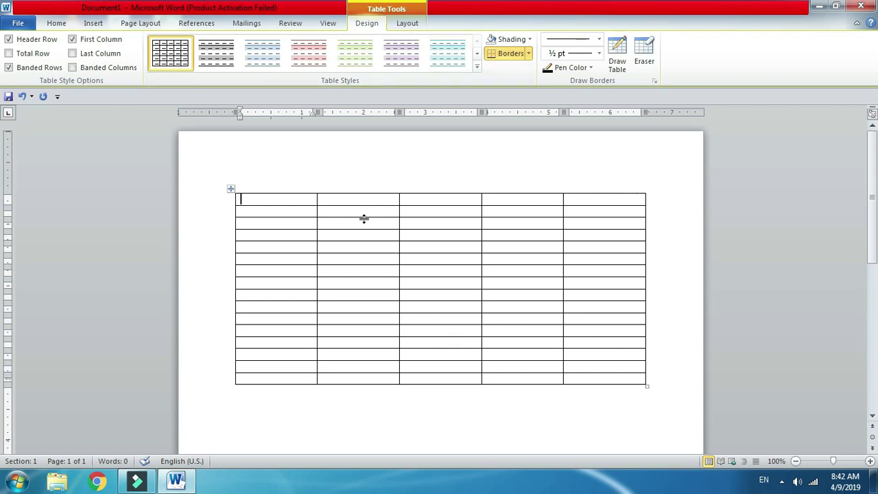
Allow spacing between cells and set it to 0.05 inch in the table options
click(413, 24)
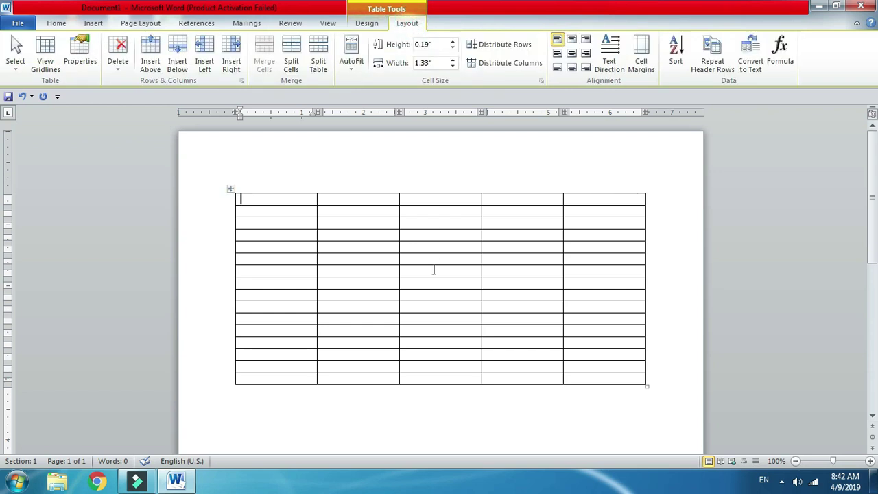
click(646, 51)
drag(407, 48, 596, 77)
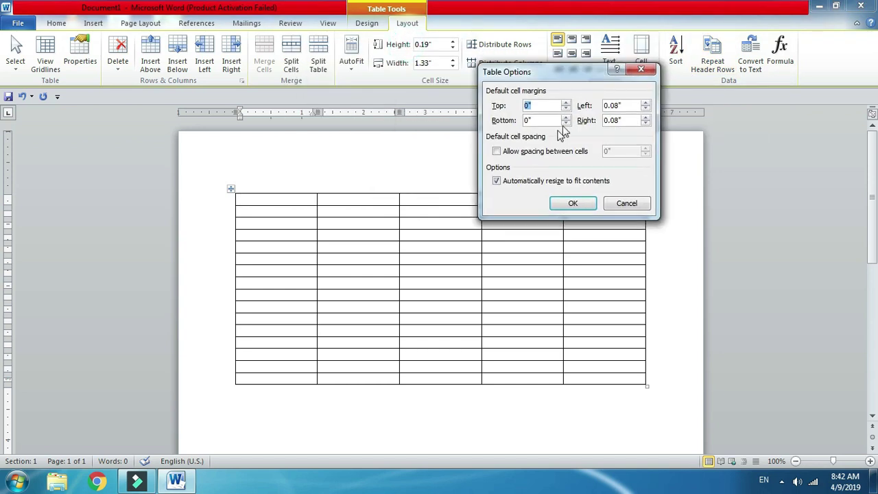
click(548, 152)
click(645, 153)
click(645, 149)
click(645, 149)
click(645, 149)
click(646, 149)
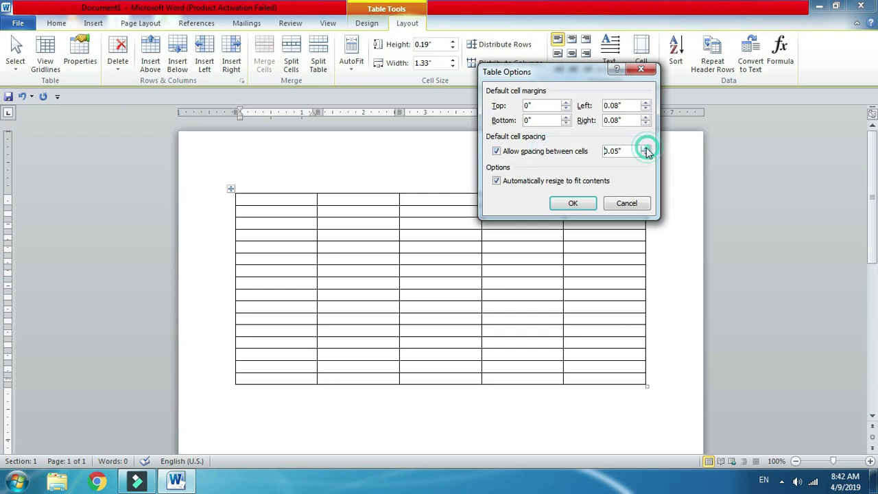
click(574, 203)
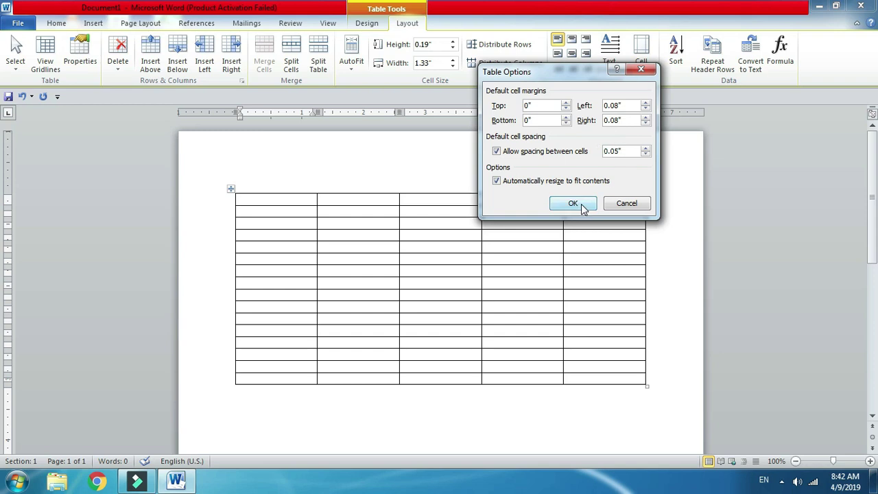
click(580, 205)
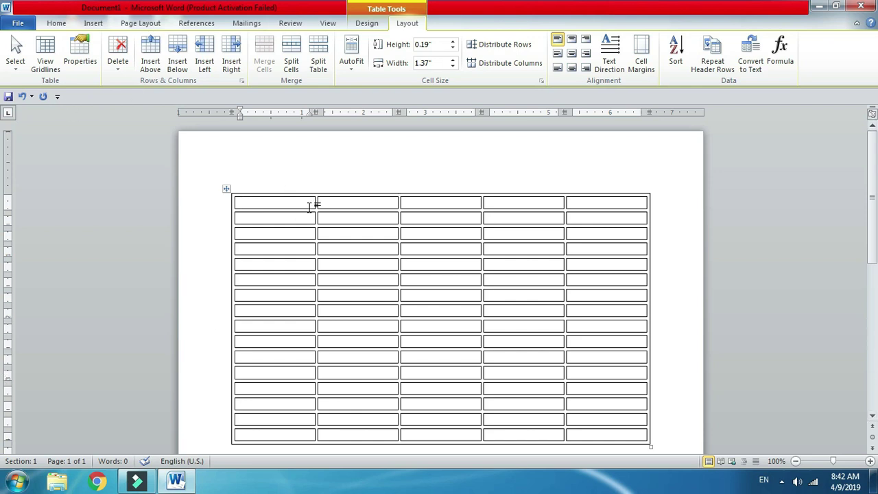
Merge each of the first three rows into a single full-width cell
drag(310, 204, 588, 197)
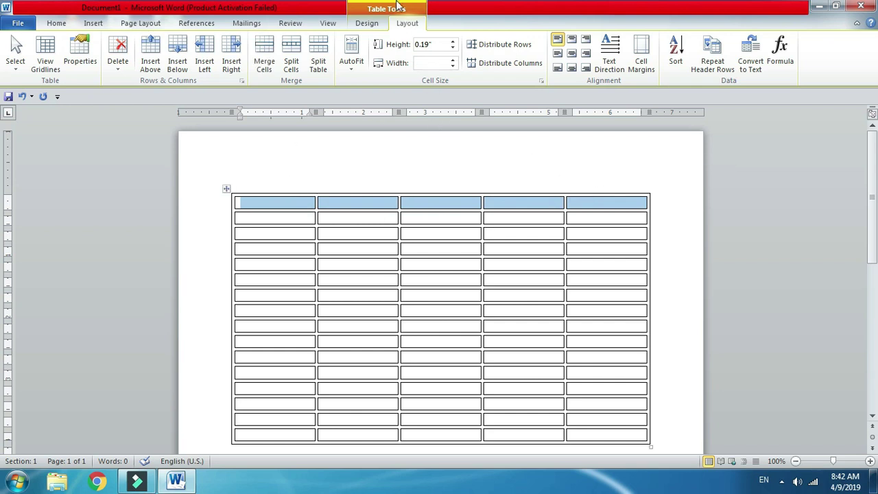
click(264, 55)
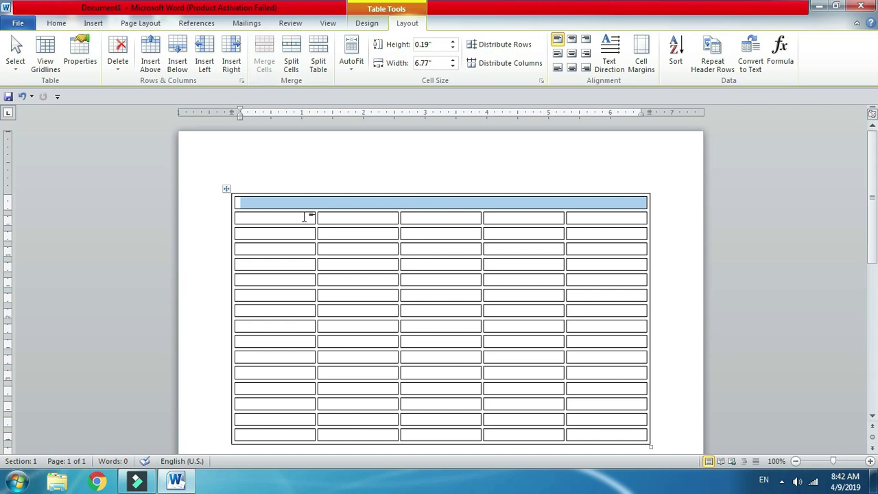
drag(305, 216, 583, 223)
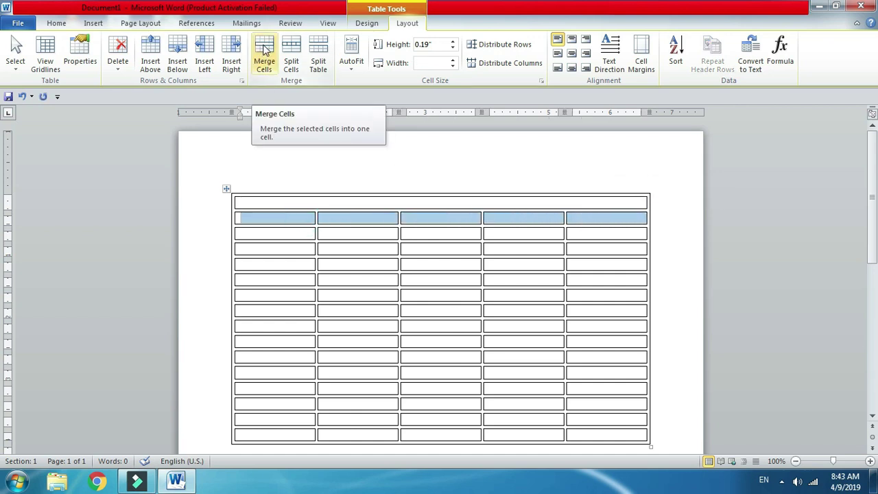
click(264, 50)
drag(307, 234, 578, 234)
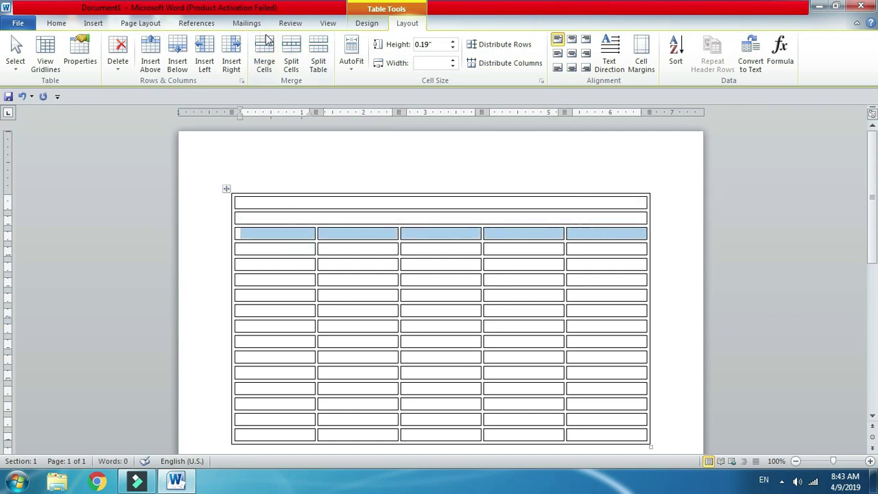
click(264, 41)
click(359, 204)
click(356, 217)
click(357, 233)
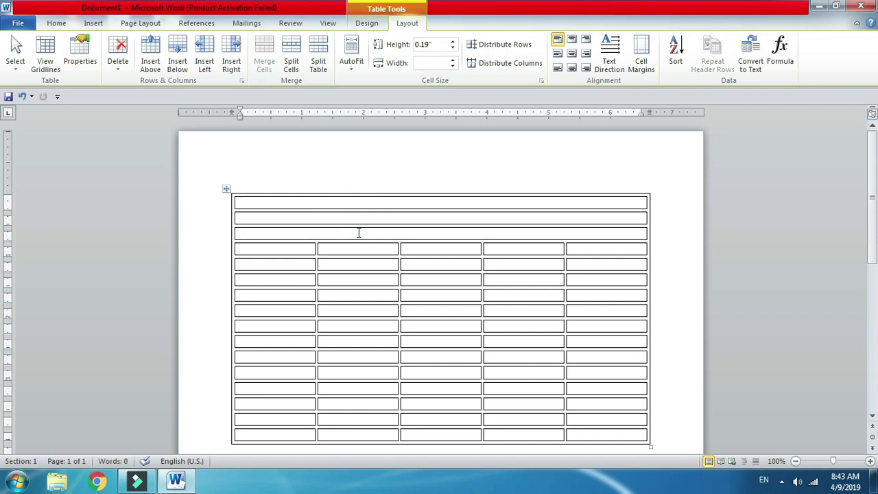
Merge row four into two cells: the first three cells and the last two
click(302, 249)
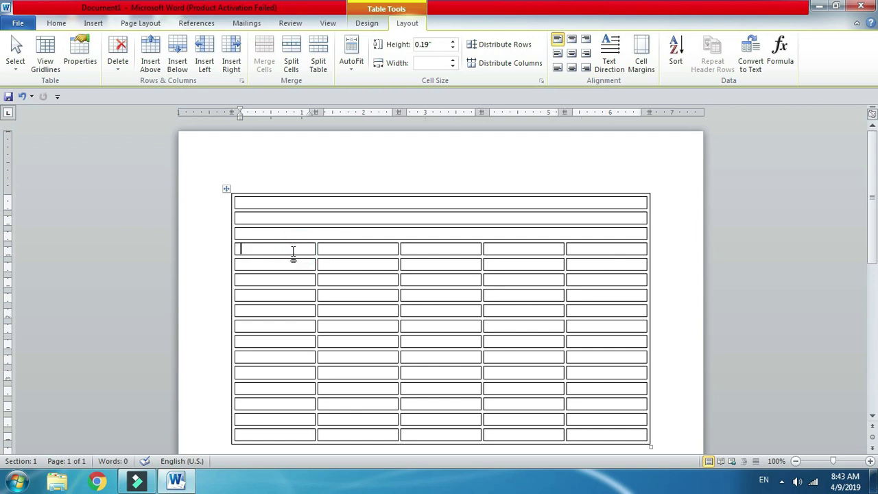
drag(299, 249, 429, 248)
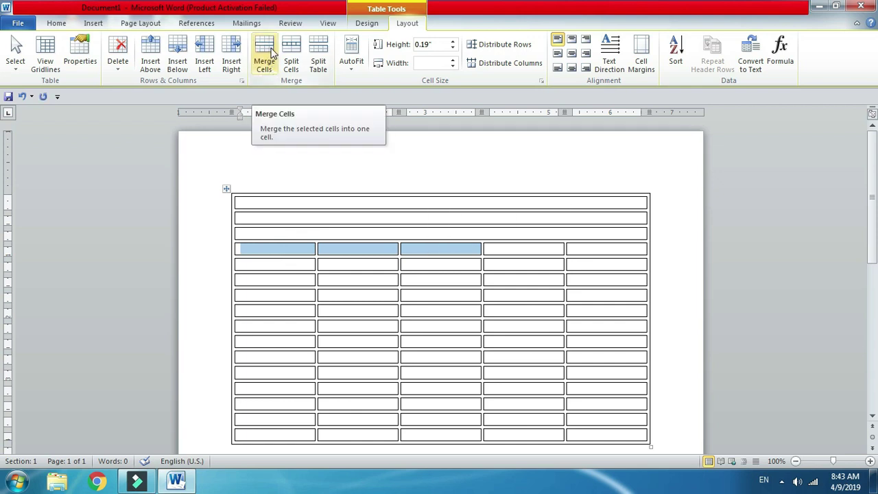
click(272, 52)
drag(559, 250, 578, 249)
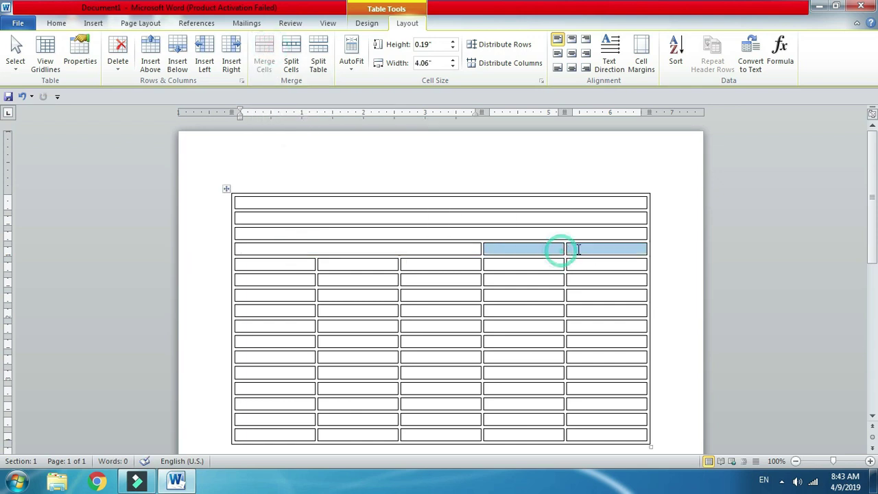
click(264, 52)
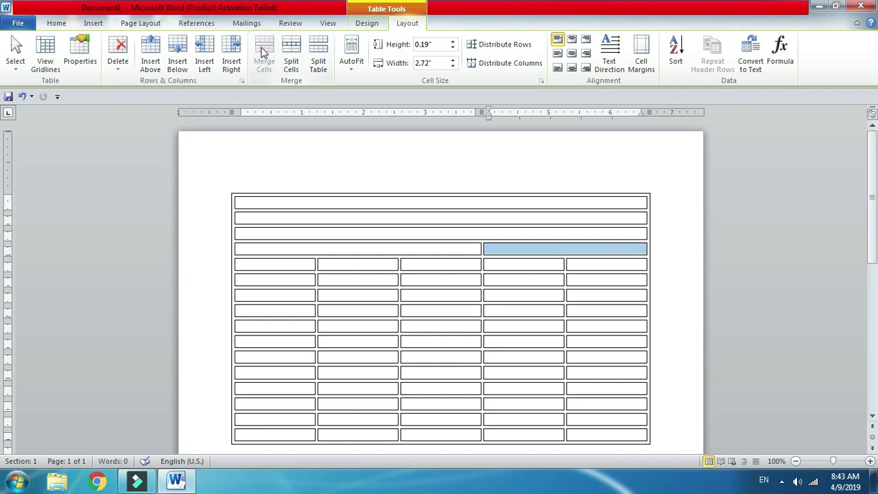
click(320, 206)
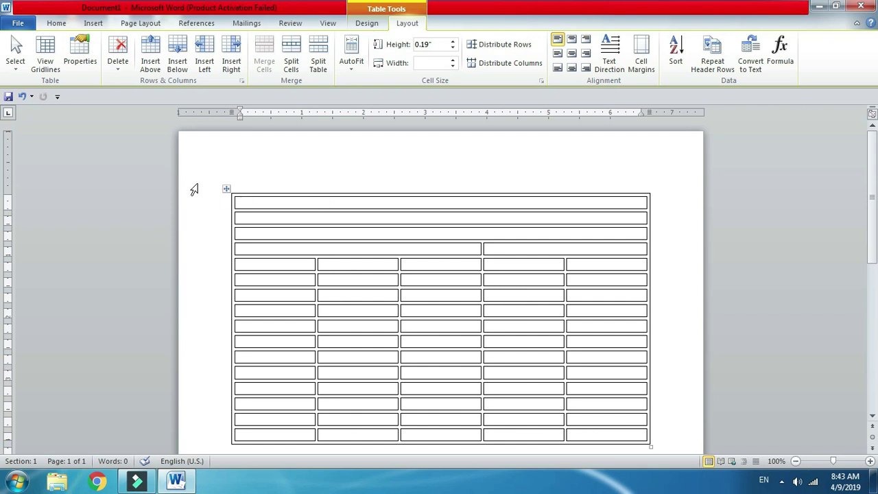
Clear the font name for the whole table so its rows become slightly shorter
click(227, 189)
click(56, 24)
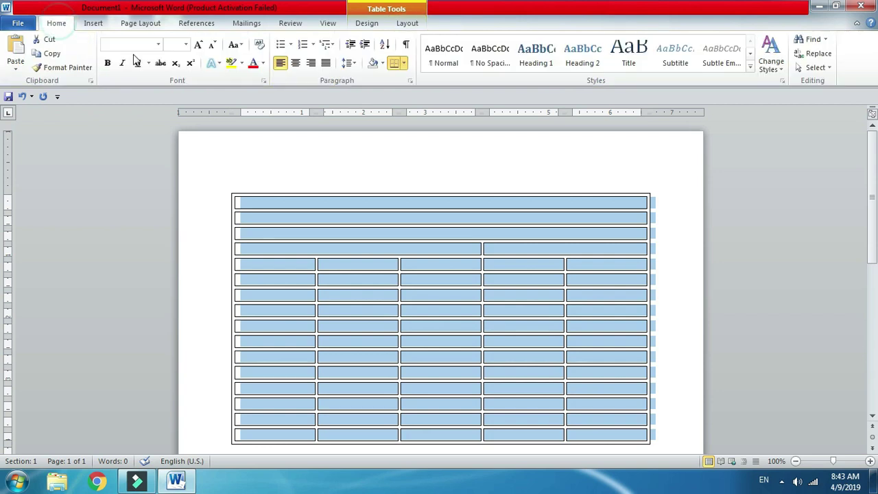
click(138, 44)
text(T)
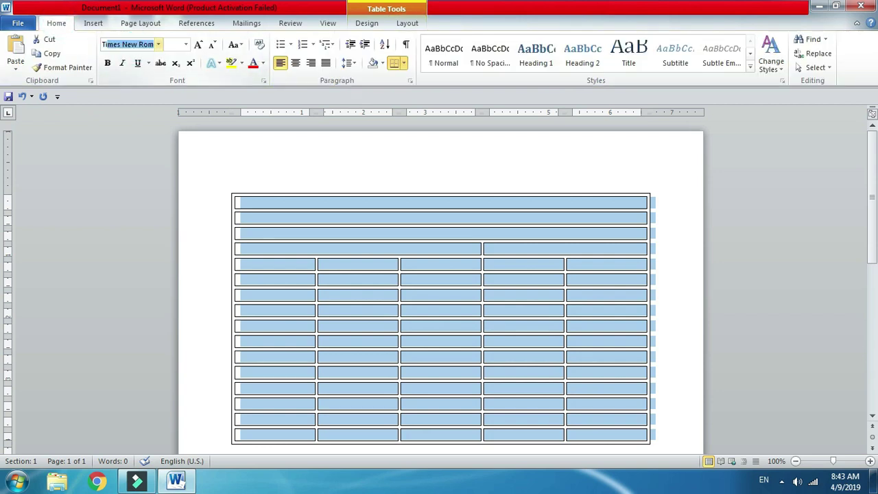
key(Delete)
key(Return)
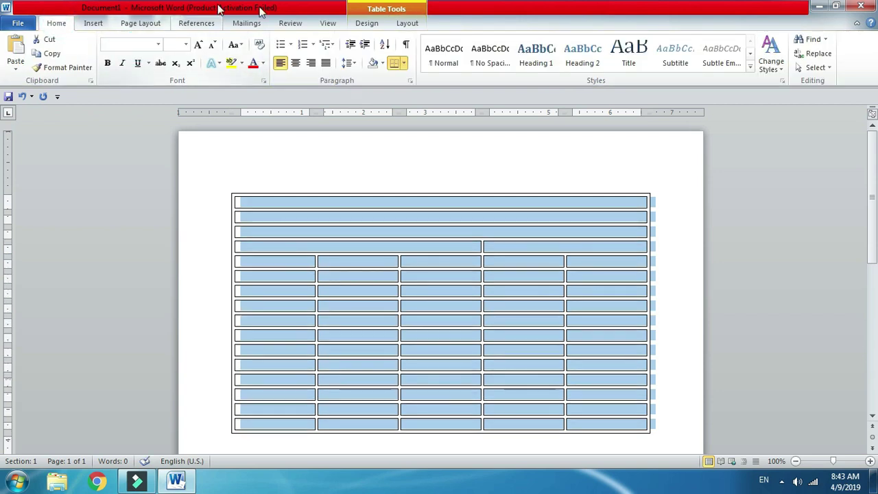
click(399, 204)
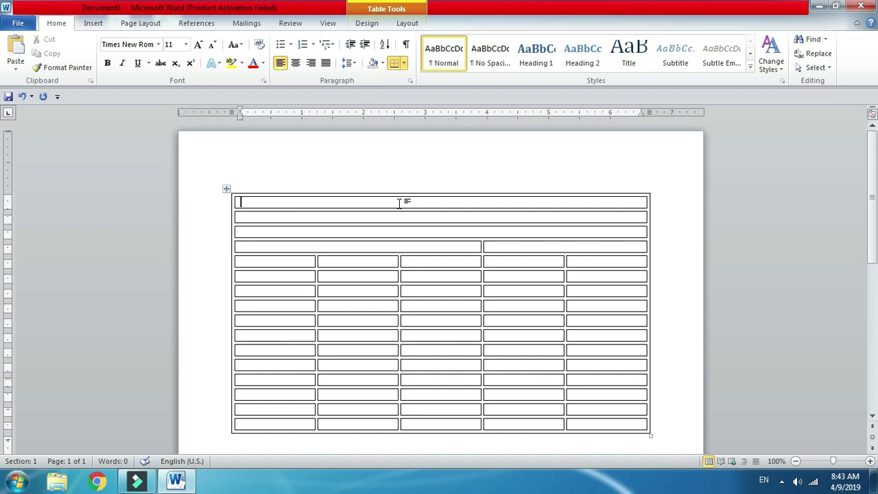
Type 'PUJA INTERNATIONAL' and 'MAIN ROAD RANCHI' on two lines in the first cell, then select both
text(PUJA INTERNATIONAL)
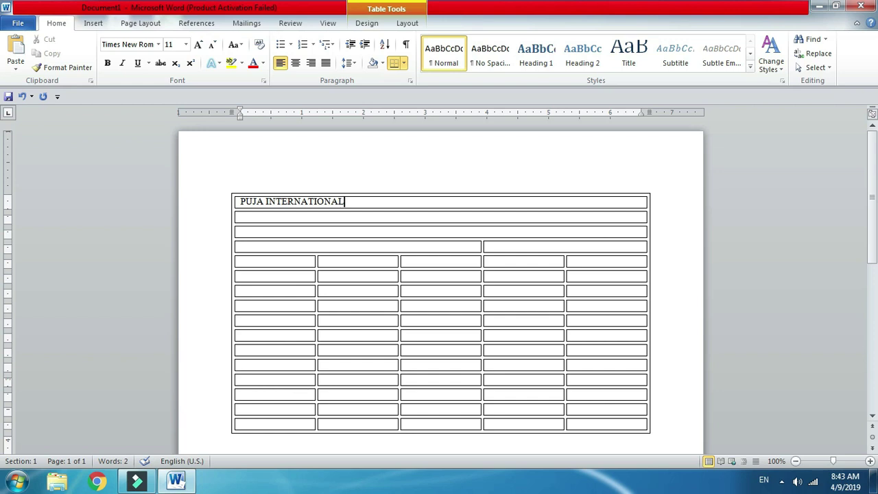
key(Return)
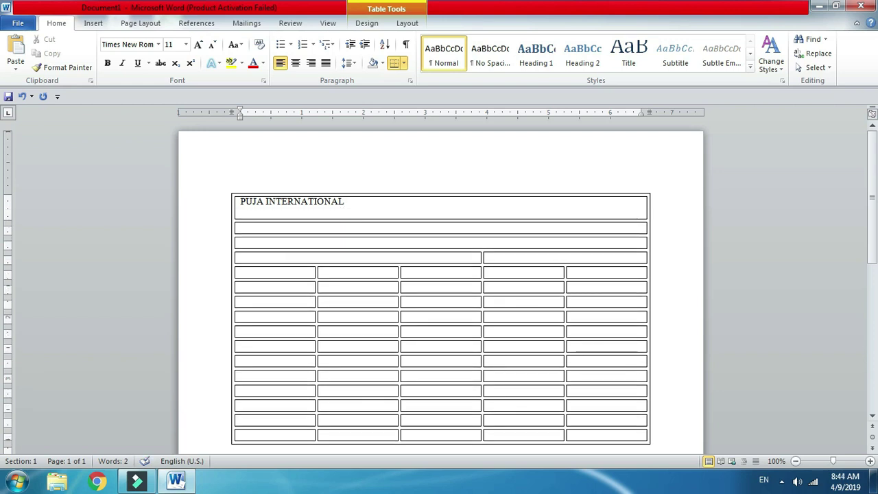
text(MAIN ROAD RANCHI)
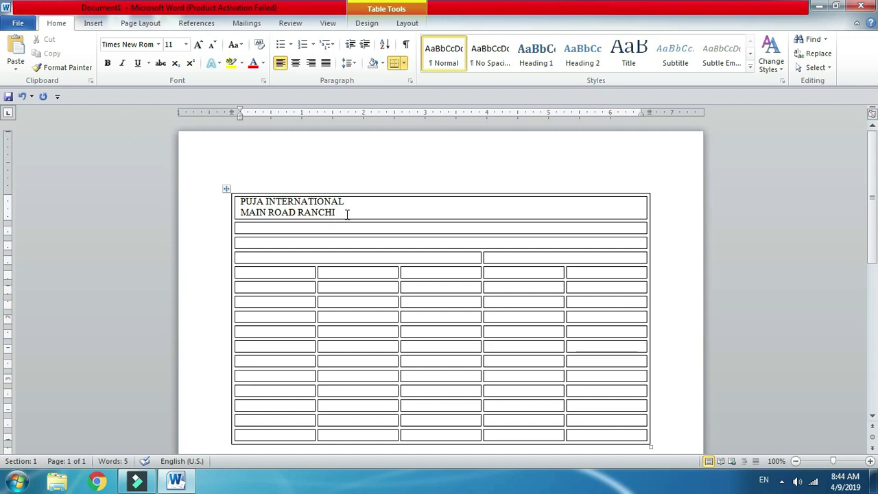
drag(342, 213, 239, 200)
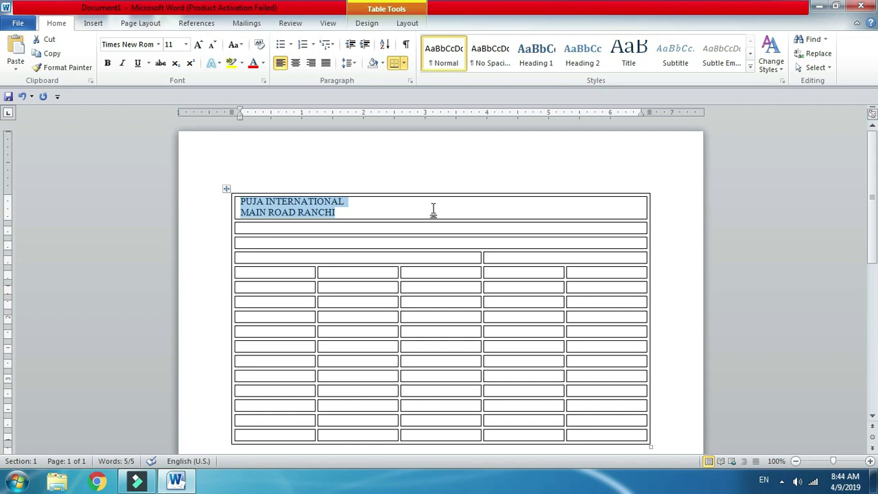
Centre the heading and make PUJA INTERNATIONAL 20 pt bold
key(ctrl+e)
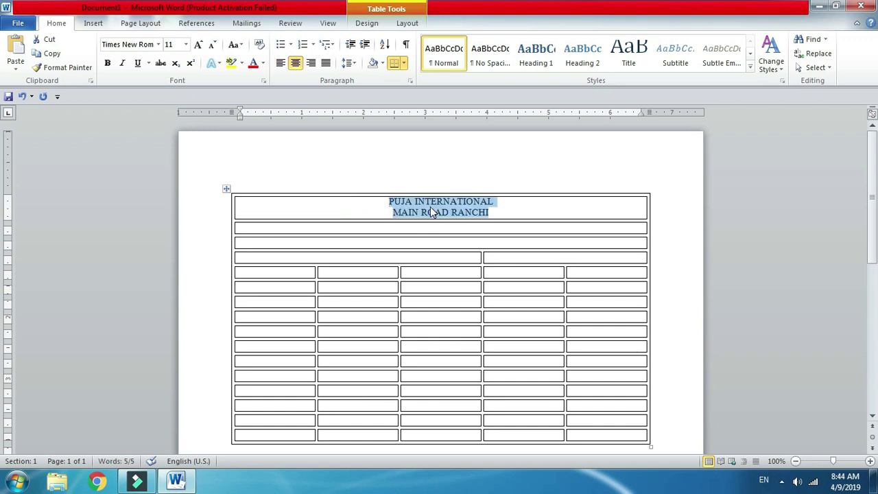
click(431, 207)
triple_click(365, 202)
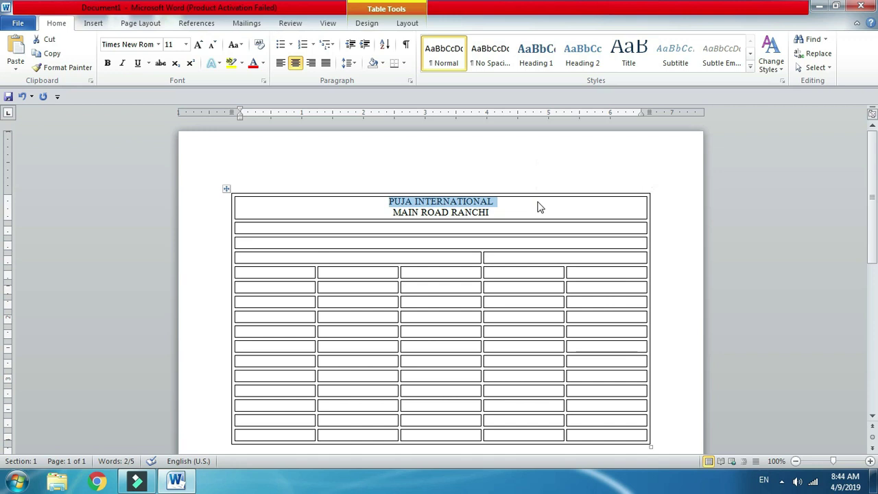
key(ctrl+shift+period)
key(ctrl+shift+period)
key(ctrl+shift+period)
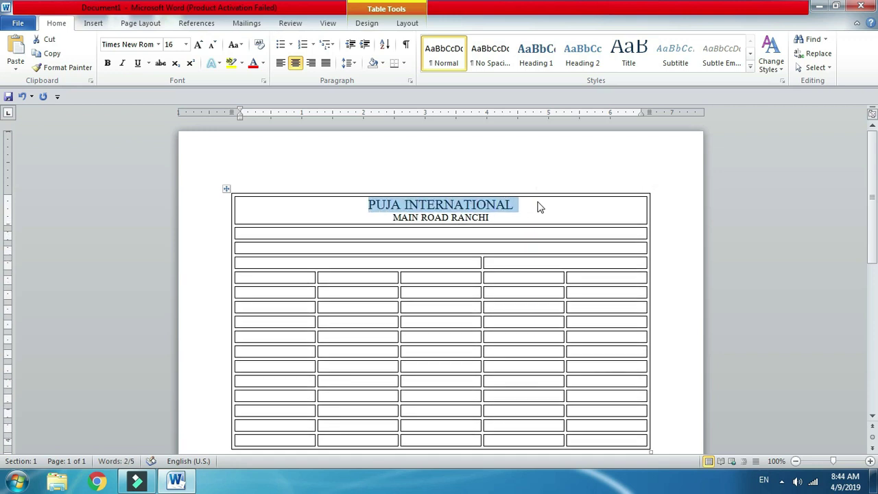
key(ctrl+shift+period)
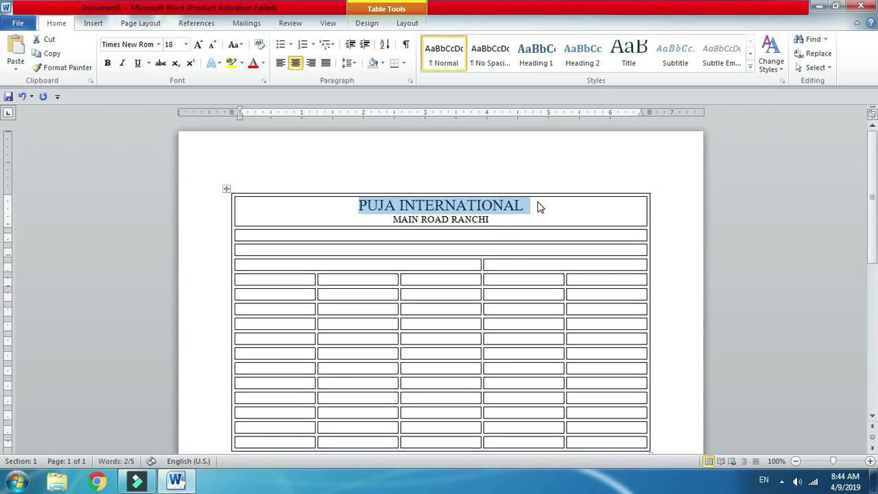
key(ctrl+shift+period)
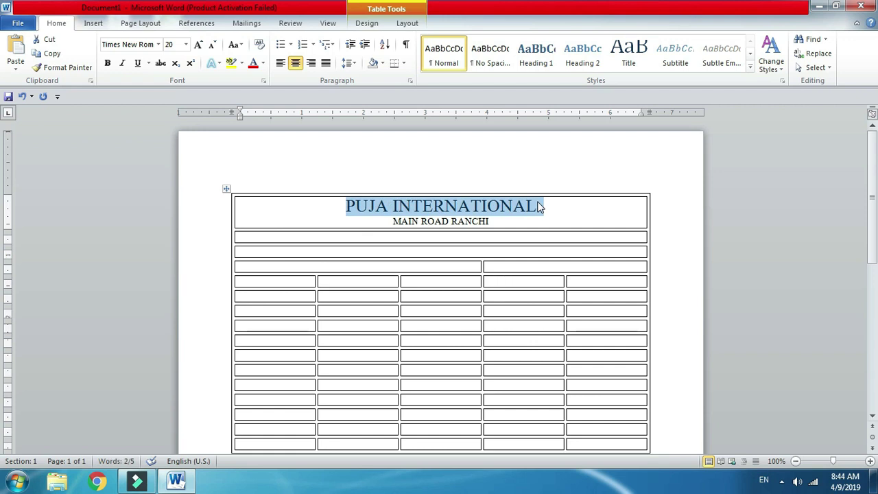
key(ctrl+b)
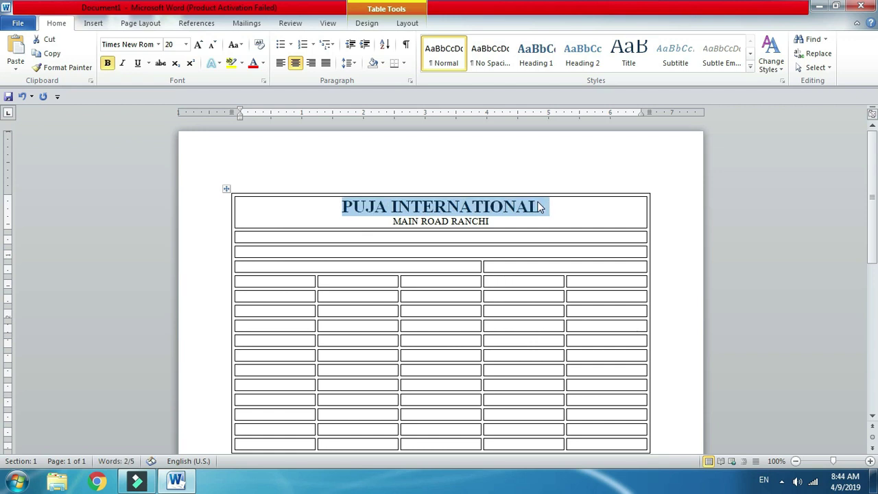
Make MAIN ROAD RANCHI 18 pt bold and add an empty line beneath it
triple_click(506, 221)
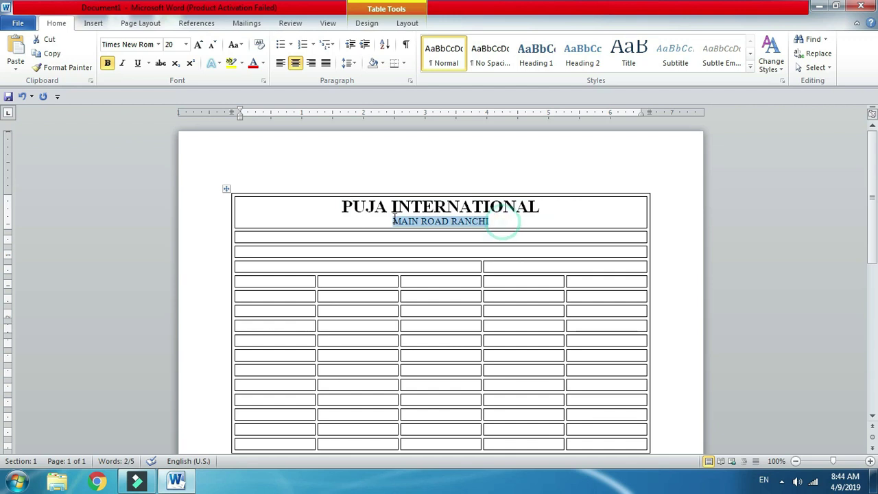
key(ctrl+shift+period)
key(ctrl+shift+period)
key(ctrl+shift+period)
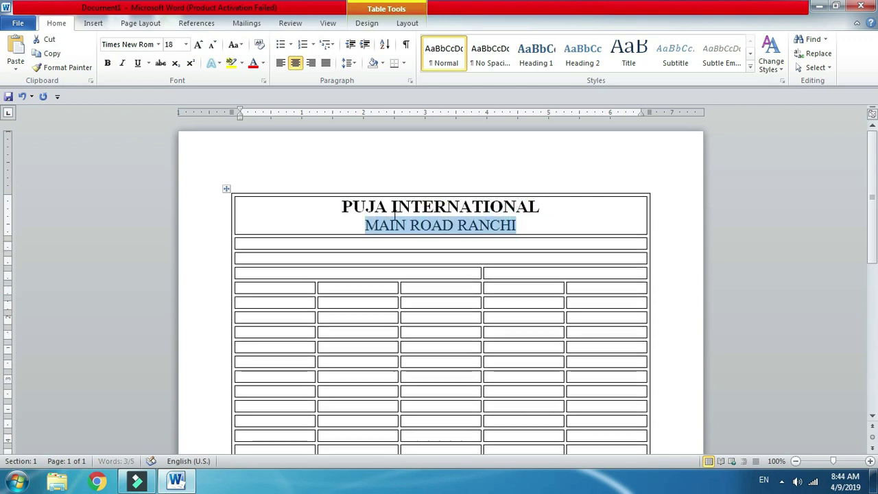
key(ctrl+b)
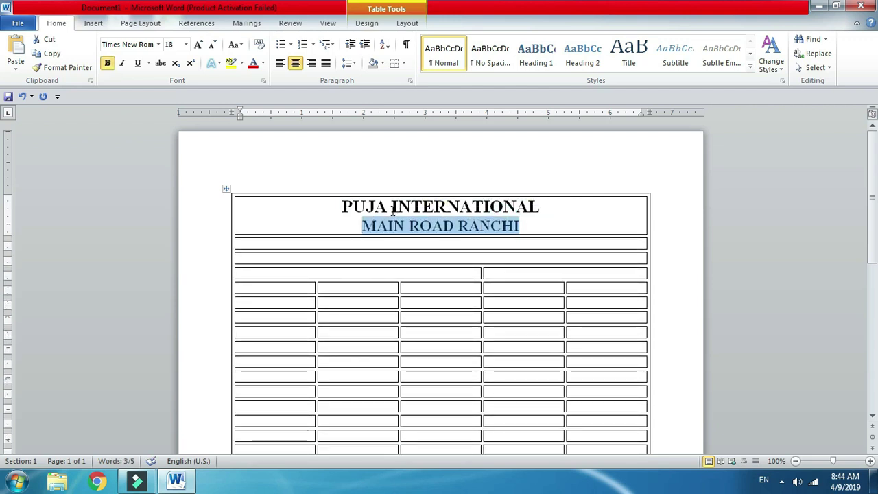
click(538, 228)
key(Return)
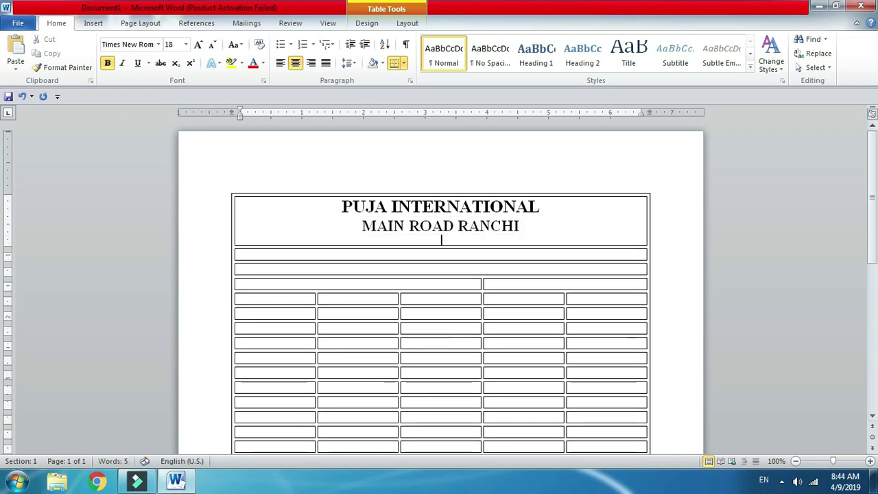
click(451, 254)
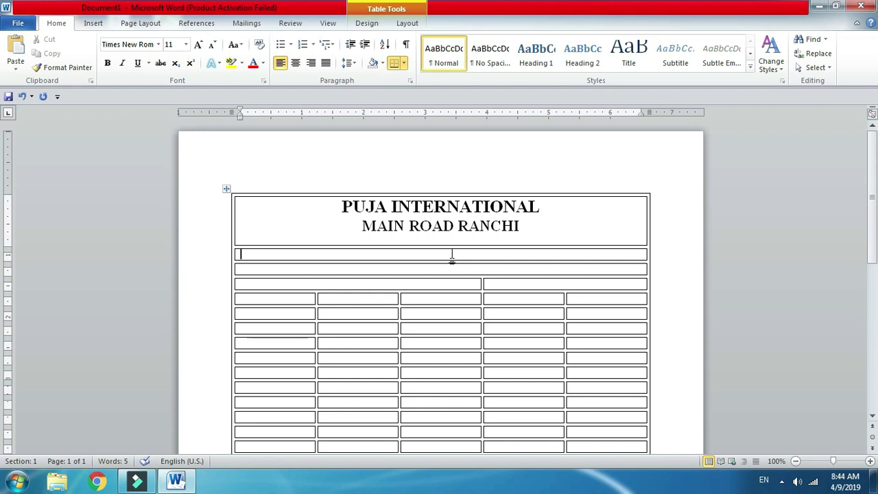
Type INVOICE in the second row, centred, at 16 pt and bold
text(INVOICE)
key(ctrl+e)
double_click(466, 254)
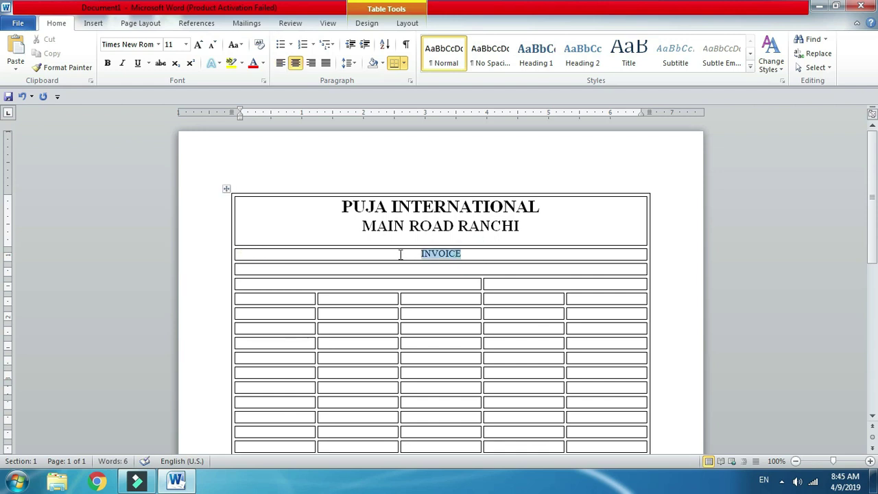
click(198, 45)
click(198, 45)
click(198, 45)
click(198, 45)
click(199, 44)
click(198, 44)
click(213, 46)
click(214, 46)
click(214, 46)
click(108, 62)
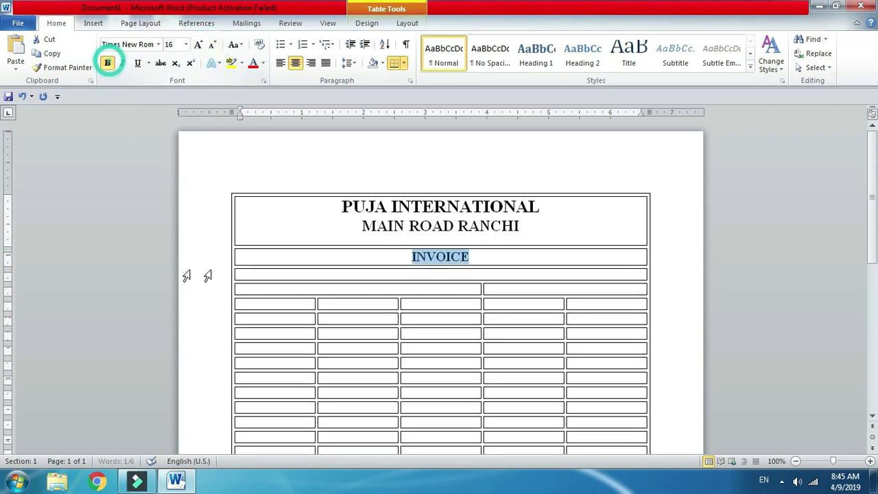
click(281, 288)
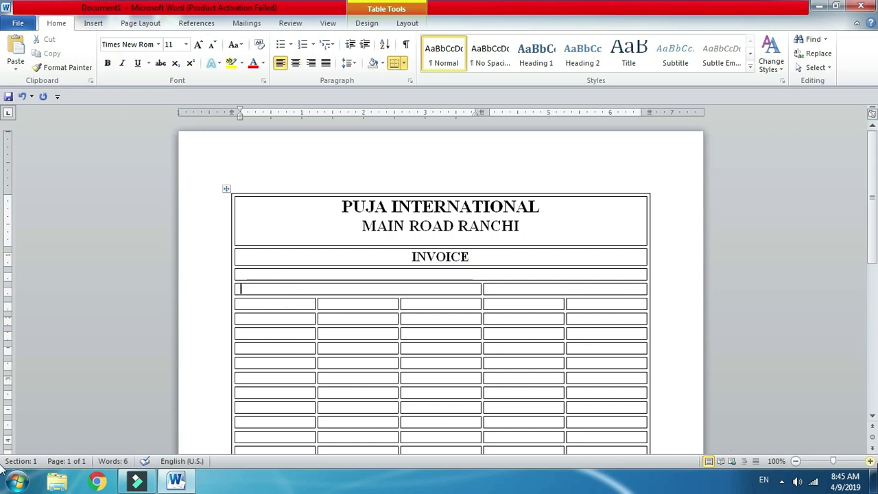
Fill the left cell of row four with 'To........' followed by dotted blank lines
text(T)
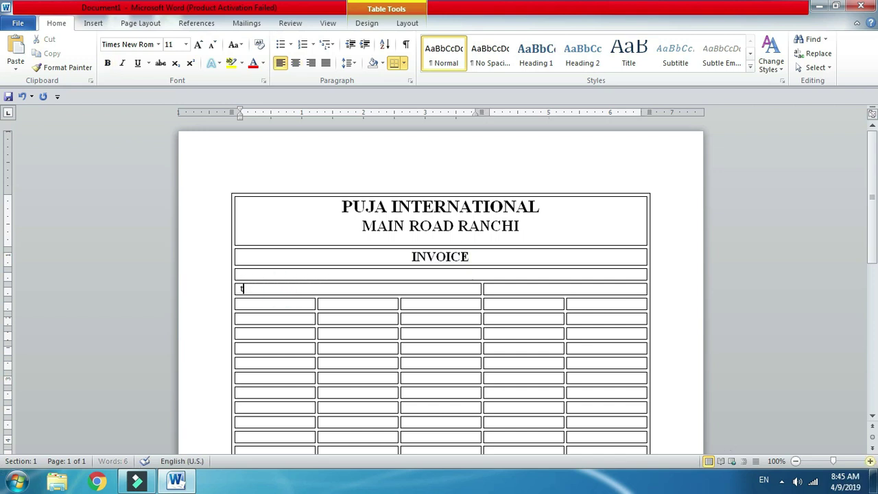
key(BackSpace)
text(To)
text(....)
text(..........................................................................)
key(Return)
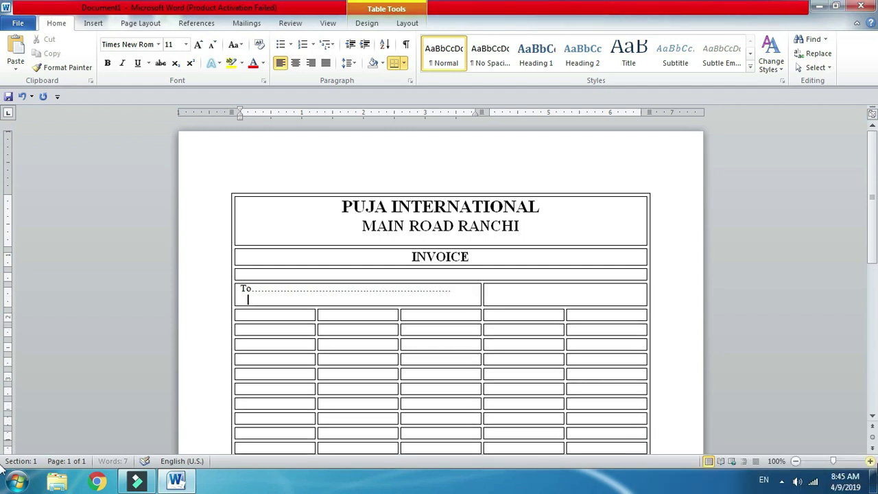
text(............)
key(Return)
key(Return)
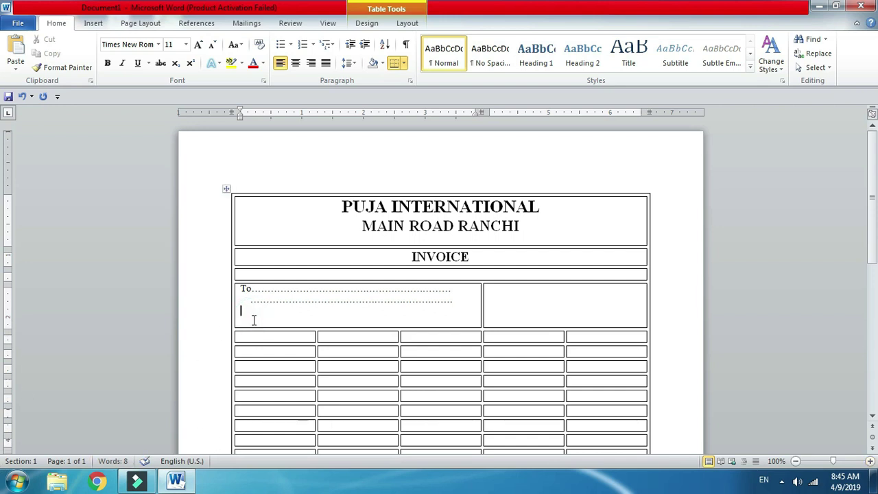
text(................................................................................)
Add dotted 'Invoice Date' and 'Invoice No' lines in the neighbouring cell
key(Tab)
text(invoice )
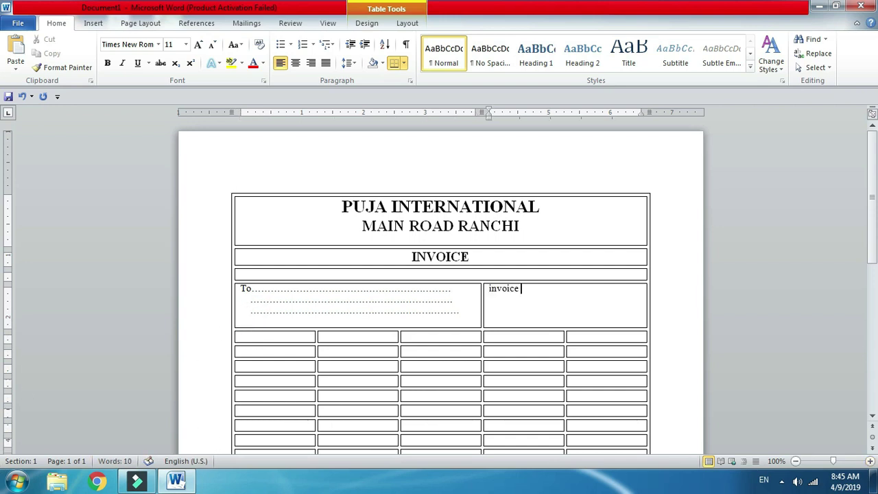
text(Date)
drag(488, 288, 493, 289)
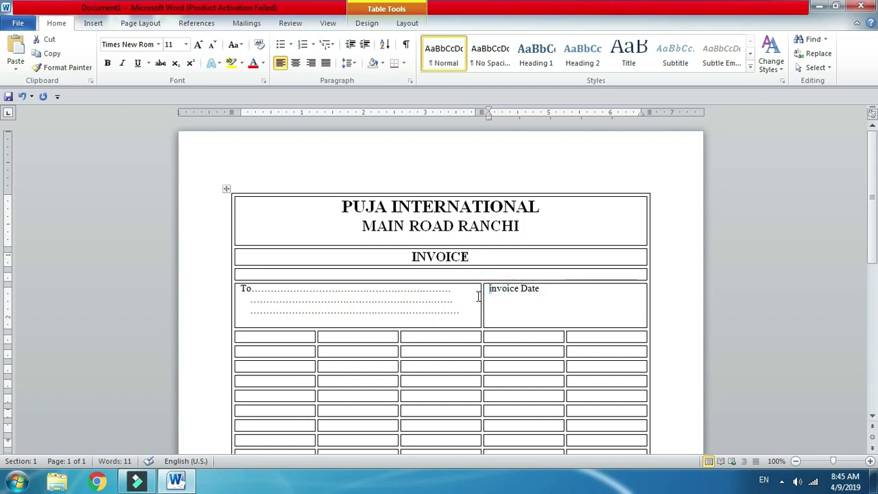
text(I)
click(551, 292)
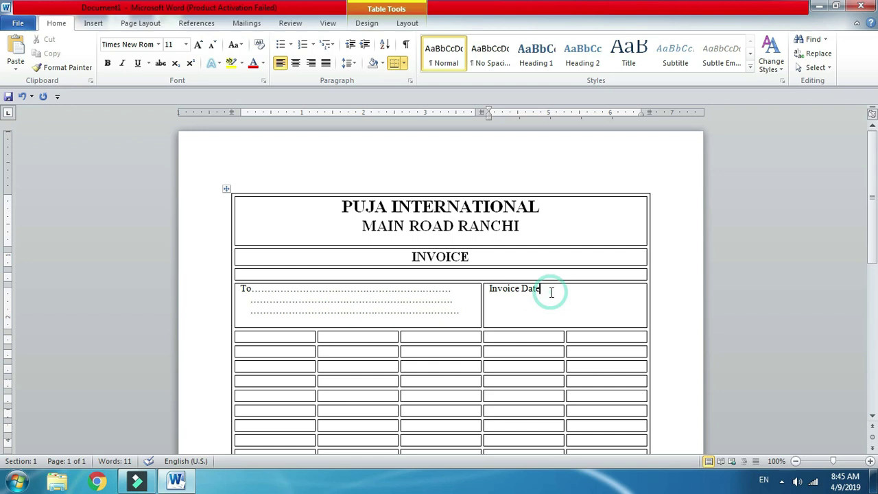
text(...................................)
key(Return)
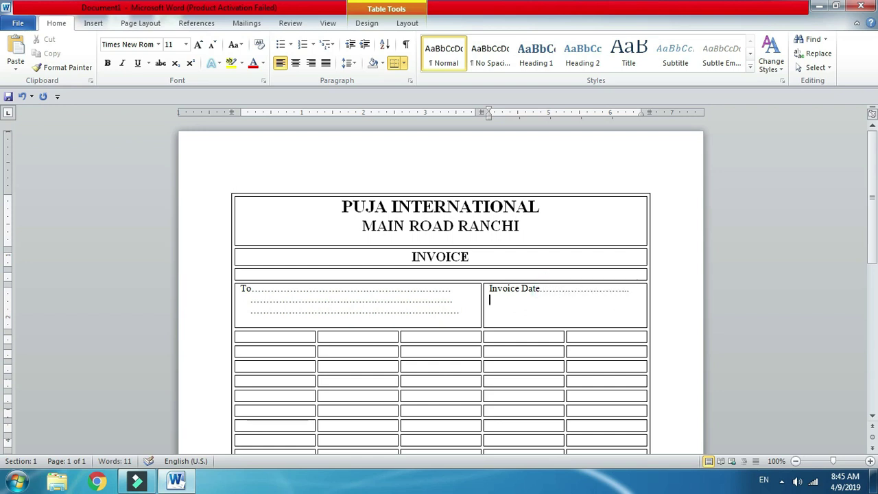
text(Invoice)
text( No)
text(.....................................)
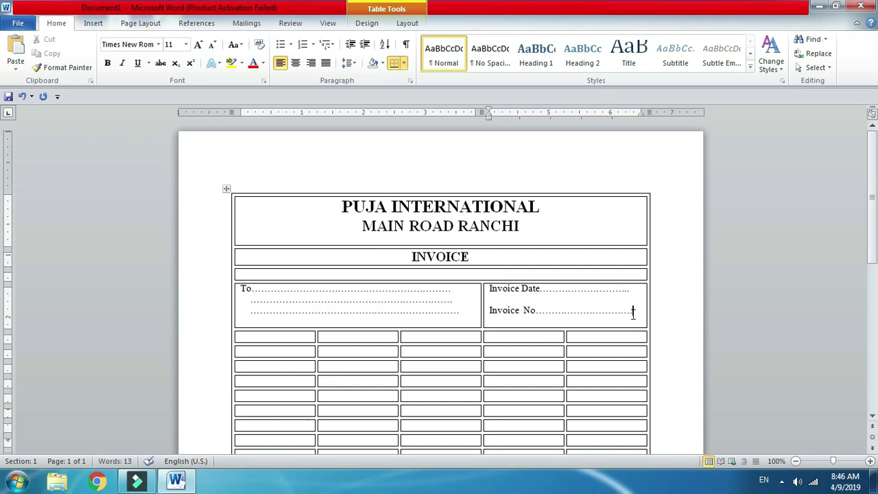
Bold the To and Invoice fields and correct the misspelled Invoice
drag(632, 312, 354, 294)
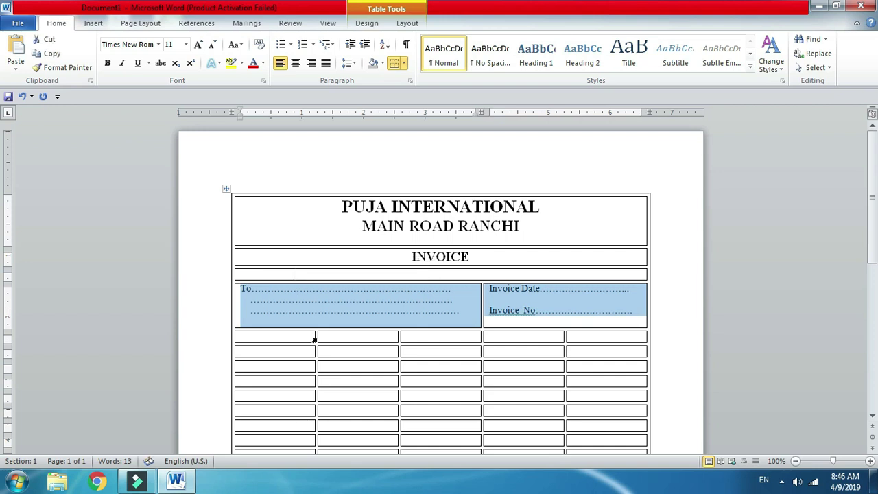
key(ctrl+b)
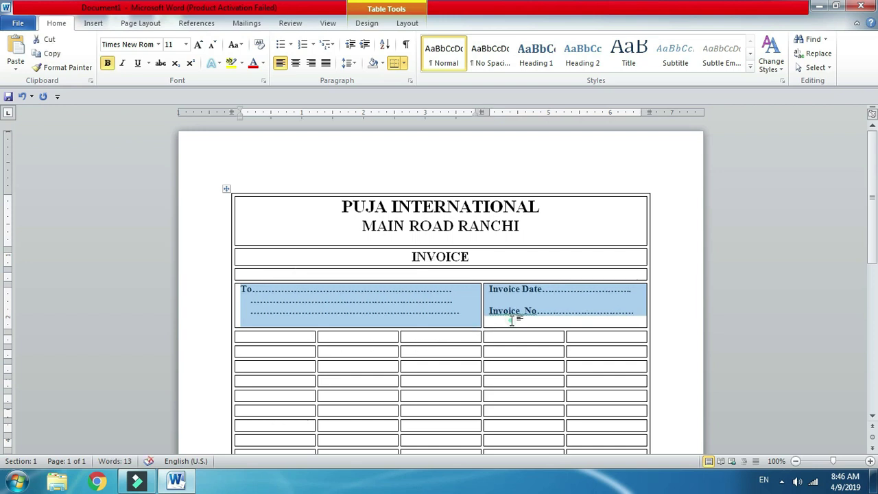
click(514, 317)
right_click(514, 317)
click(569, 166)
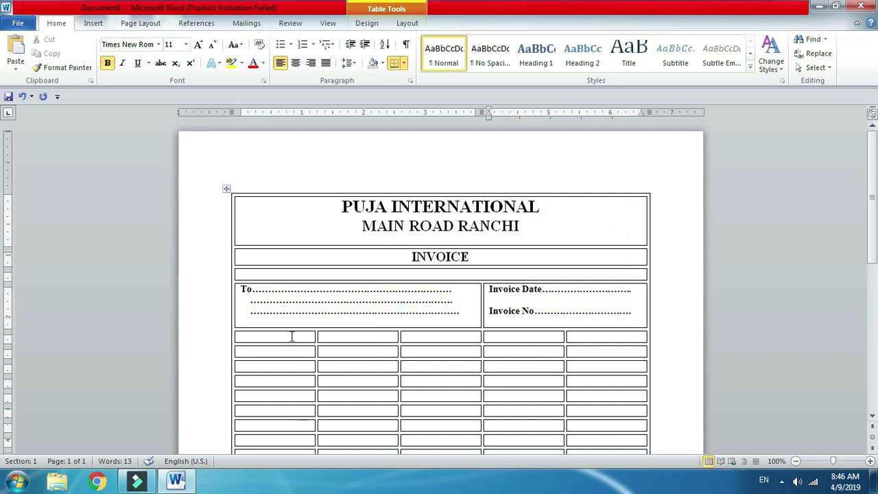
Type the column headings Sr. No, Item Name, Rate, Quantity and Total Price
scroll(291, 336, down, 1)
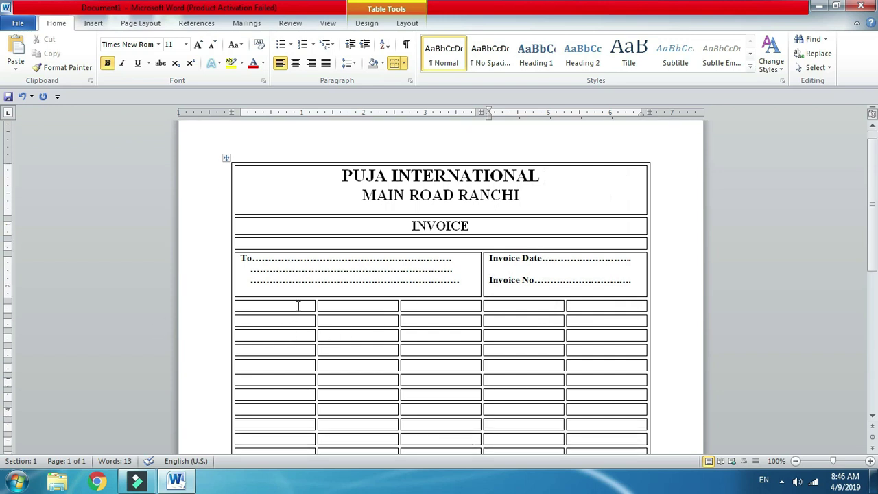
click(298, 305)
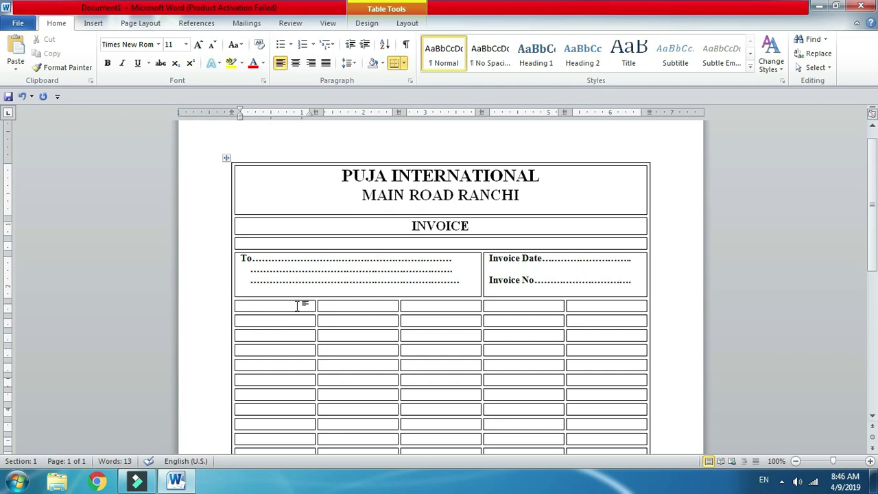
text(Sr)
text( . No)
key(Tab)
text(Item Name)
key(Tab)
text(R)
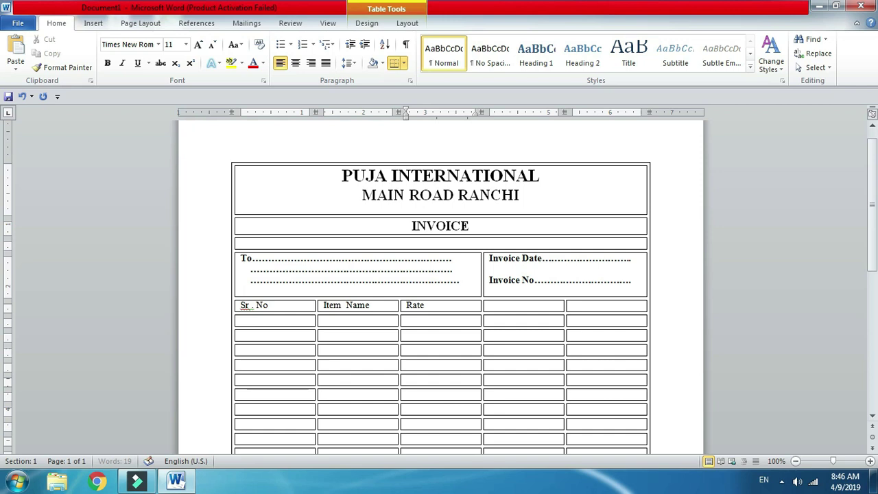
key(Tab)
text(Quantity)
key(Tab)
text(Total)
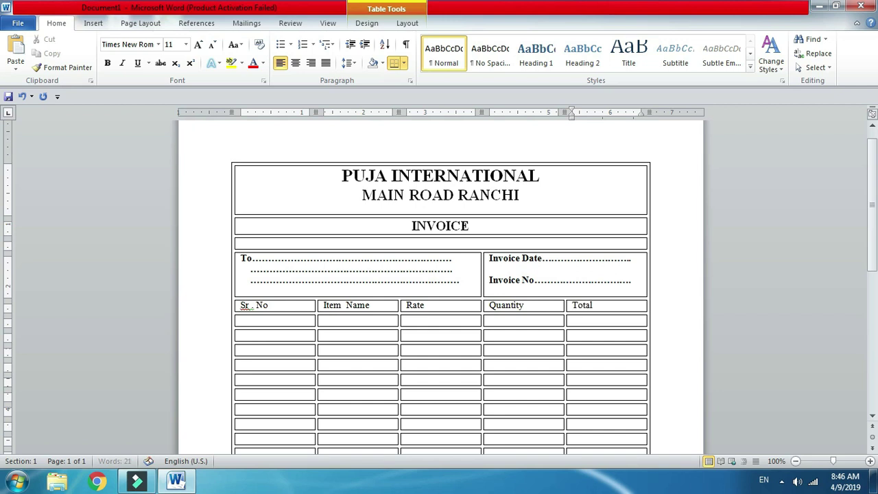
text(  Price)
Accept the Sr. No spelling suggestion, then make the heading row bold and centred
right_click(254, 305)
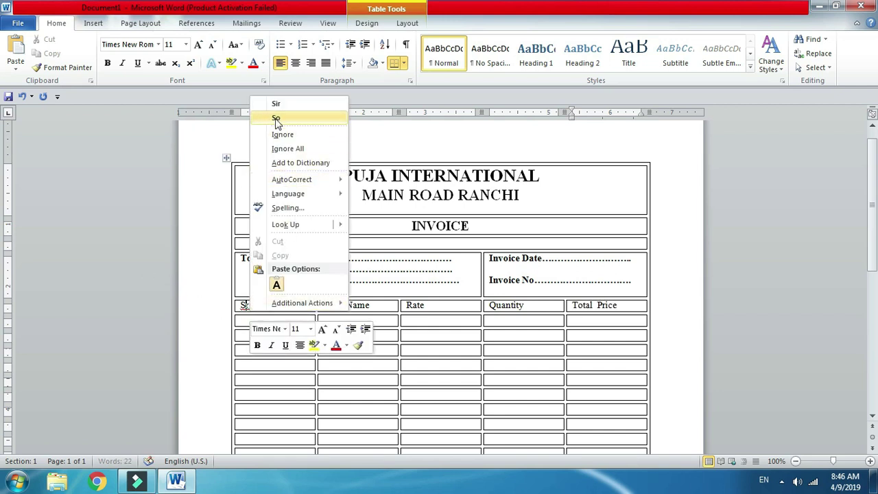
click(281, 135)
right_click(253, 305)
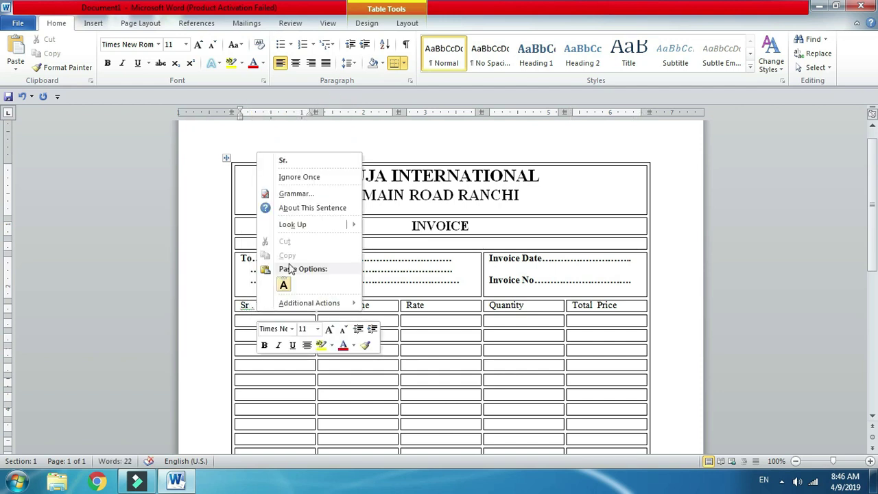
click(302, 162)
click(275, 322)
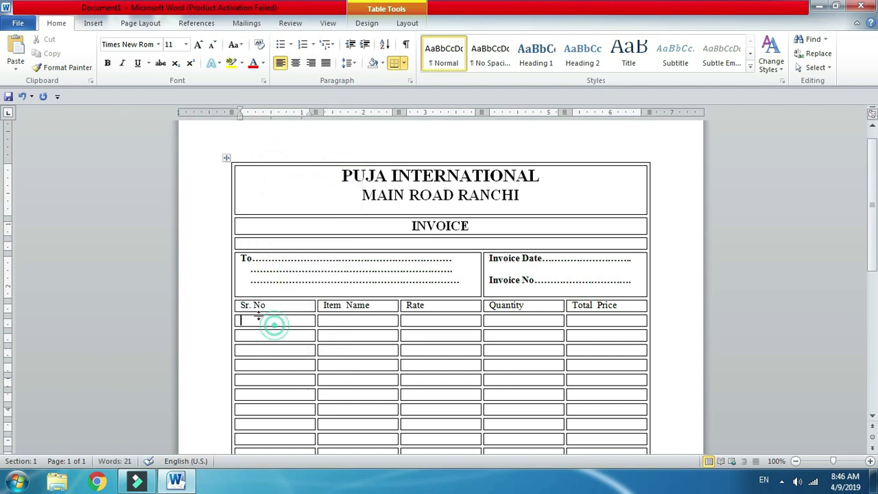
drag(237, 308, 606, 309)
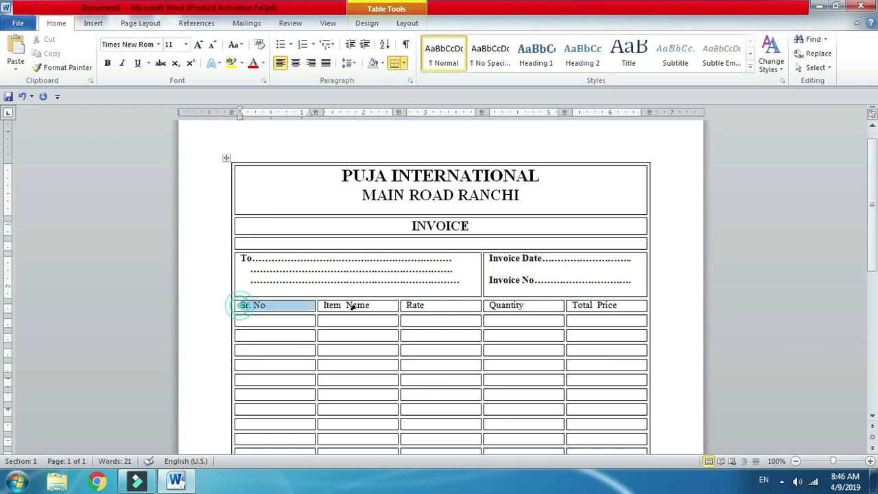
key(ctrl+b)
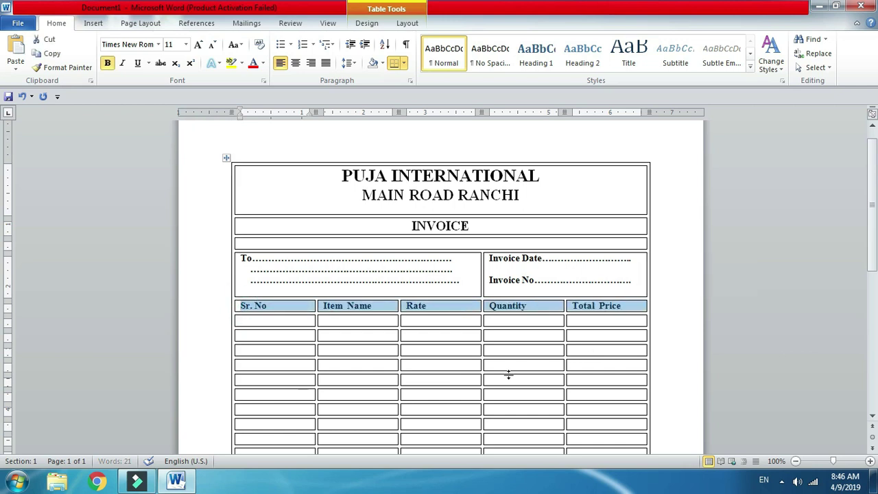
key(ctrl+e)
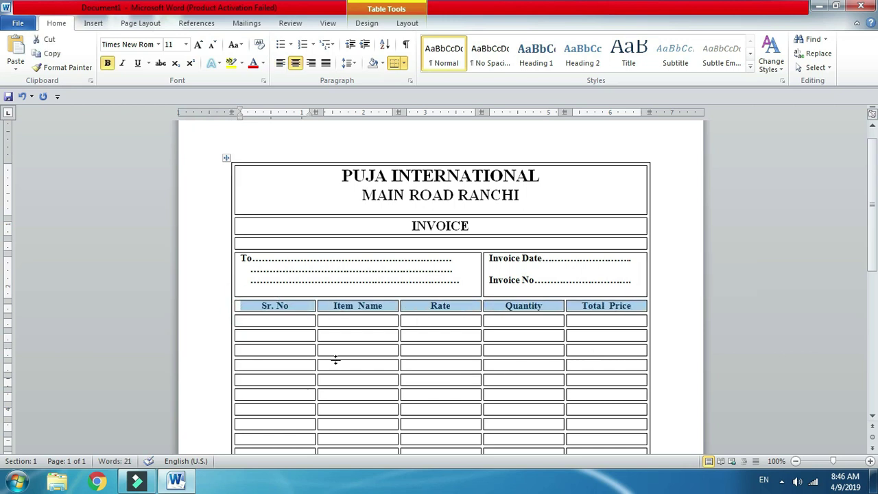
click(285, 322)
Number the Sr. No column 1 to 6 down the first six item rows
scroll(288, 319, down, 1)
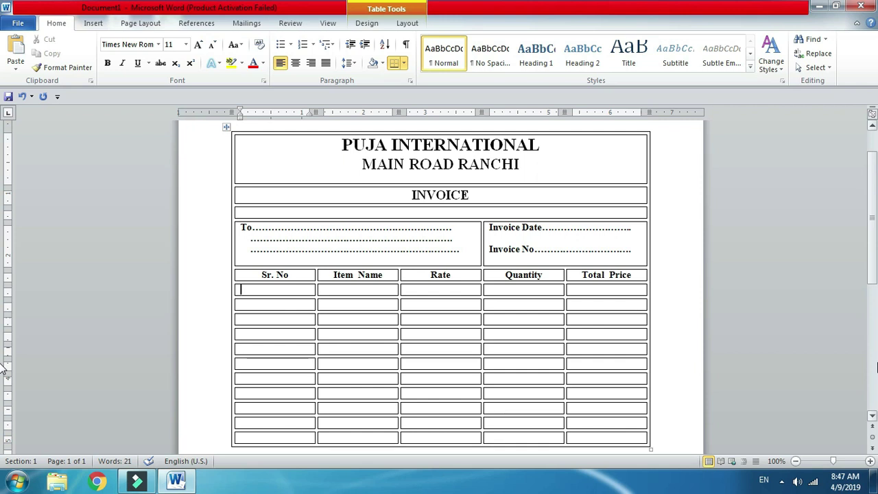
text(1)
key(Down)
text(2)
key(Down)
text(3)
key(Down)
key(Down)
text(4)
key(Down)
key(Right)
key(Left)
key(Up)
key(BackSpace)
key(Up)
text(4)
key(Down)
text(5)
key(Down)
text(6)
key(Down)
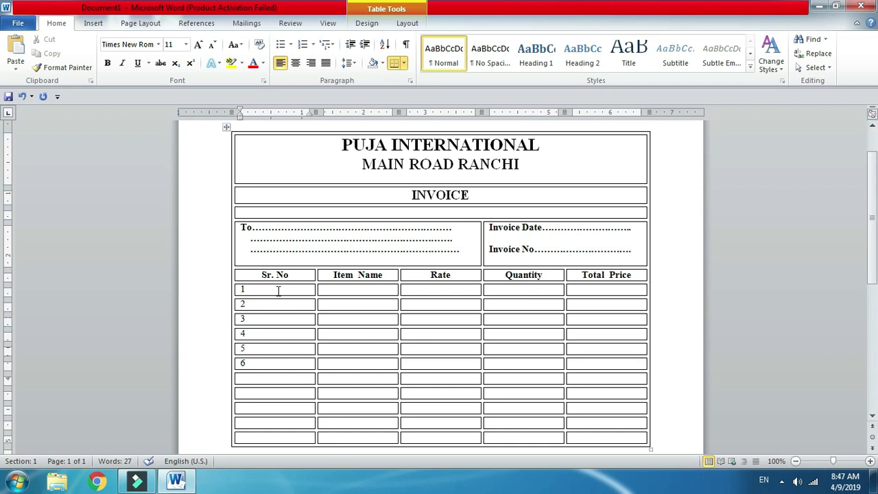
Centre the contents of item rows 1–6 across all columns
drag(278, 290, 606, 364)
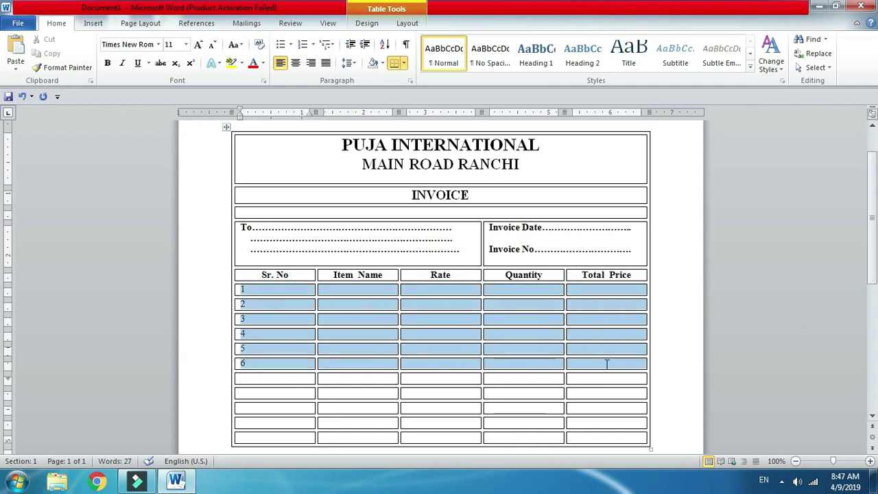
click(295, 62)
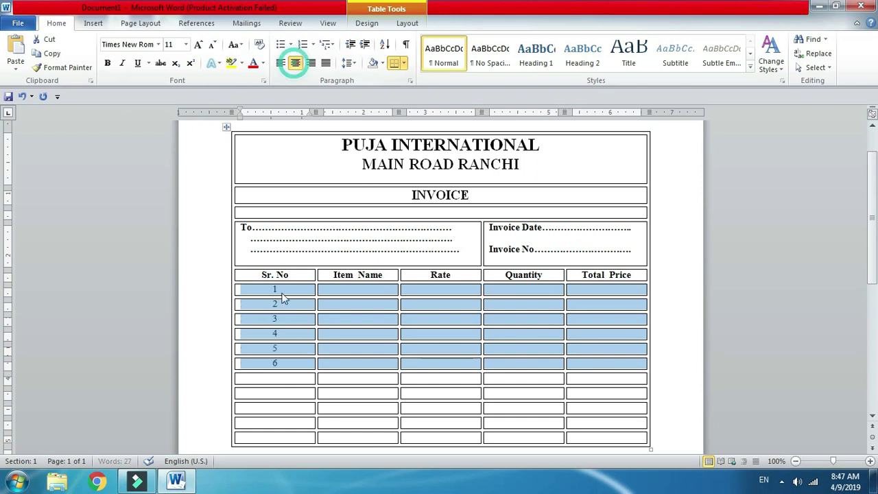
click(350, 292)
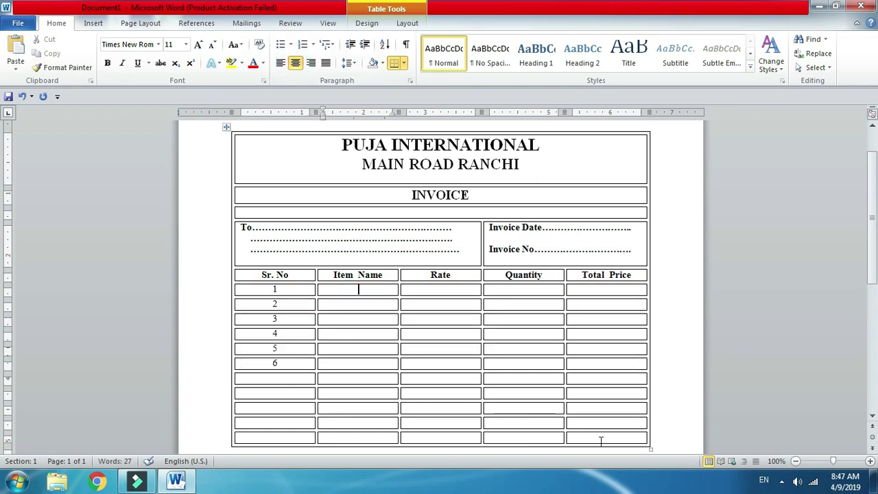
Enter Pen, Pencils, Book, Cover, Geometry Box and Eraser down the Item Name column
text(Pen)
click(357, 304)
text(Pencils)
key(Down)
text(Book)
click(357, 334)
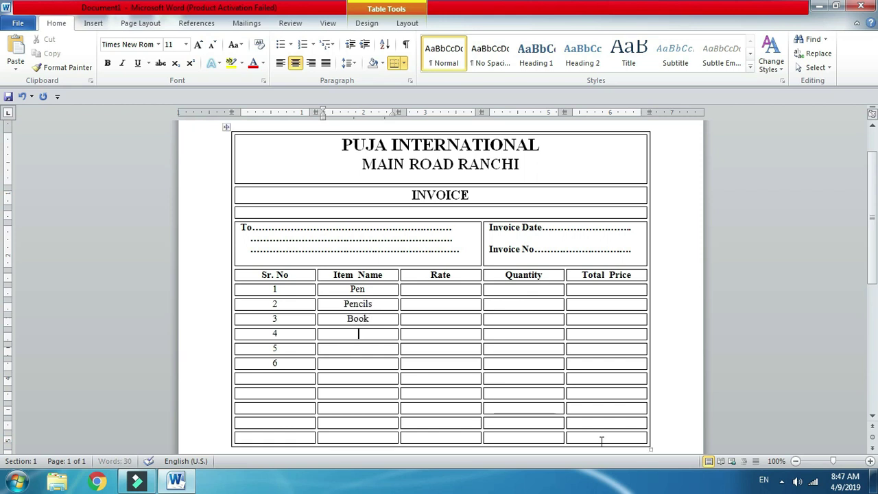
text(Cover)
text(Ge)
text(ometru)
key(BackSpace)
text(y Box)
key(Down)
text(Eraser)
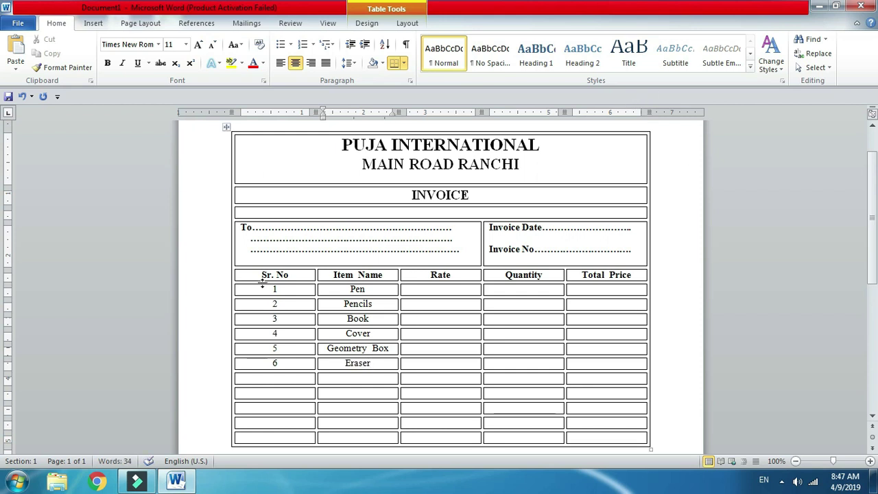
Make the six item names bold
drag(344, 289, 363, 364)
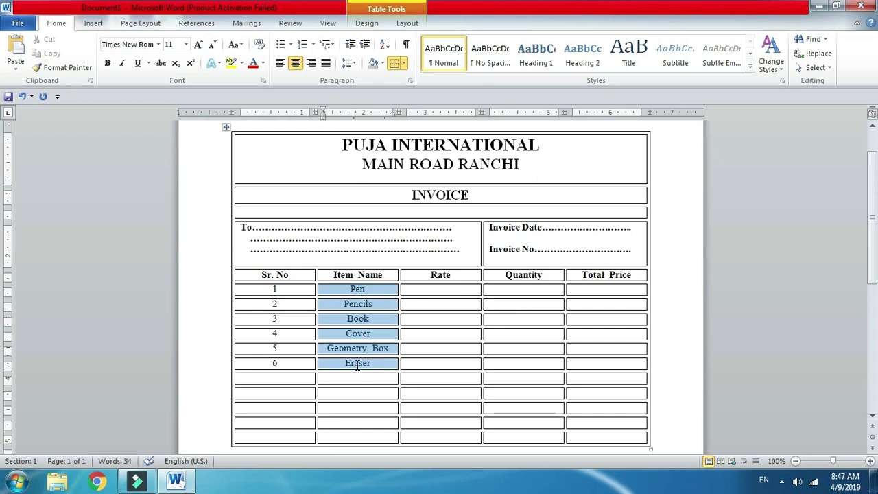
click(107, 62)
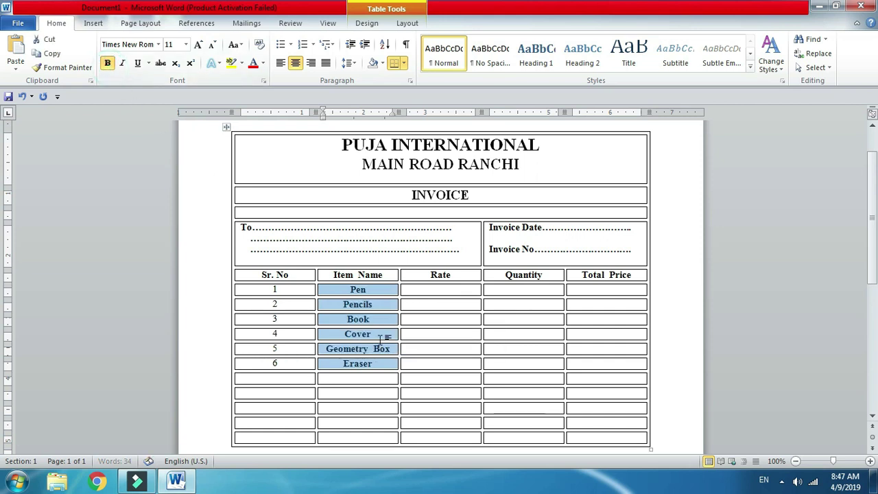
click(436, 291)
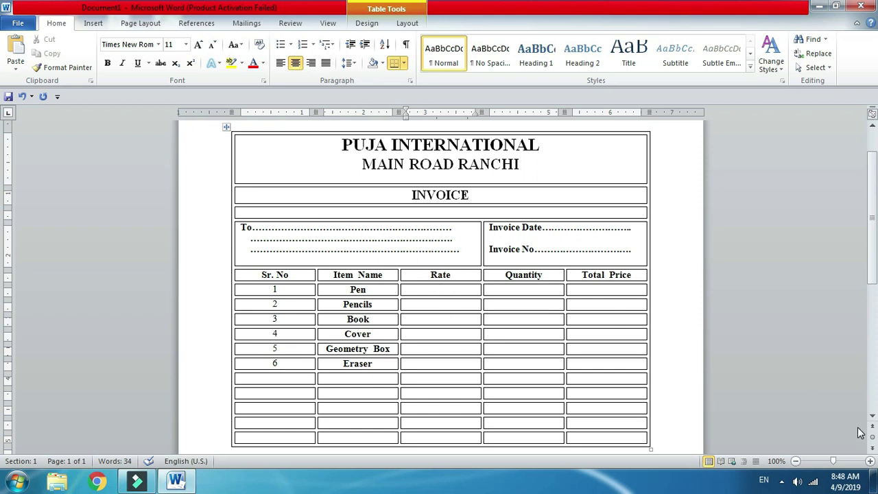
Enter Rates 20, 15, 45, 65, 80 and 5 for the six items
text(20)
key(Down)
text(15)
key(Down)
text(4)
key(Down)
text(65)
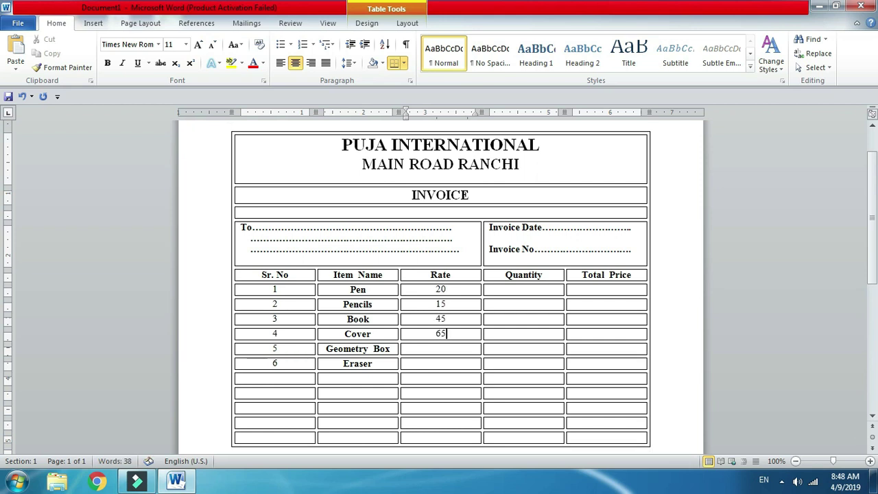
text(80)
key(Down)
text(5)
Enter Quantities 10, 20, 34, 15, 70 and 15 down the Quantity column
key(Tab)
key(Up)
key(Up)
key(Up)
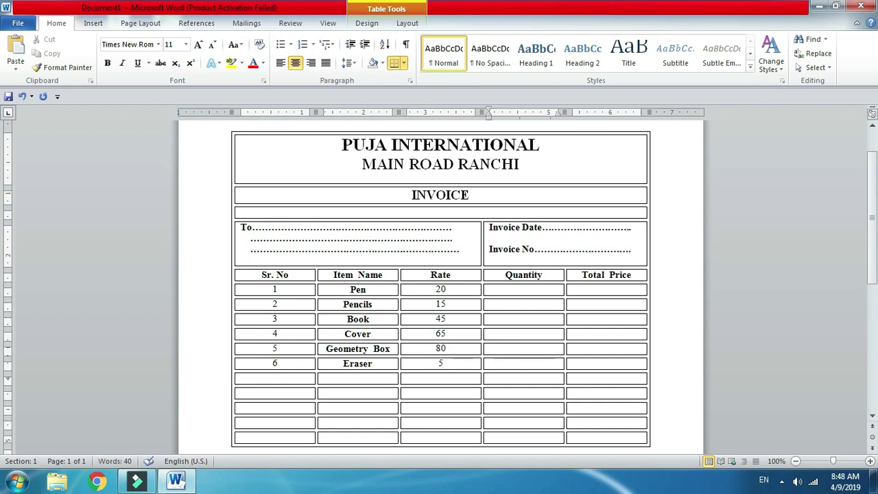
text(10)
key(Down)
text(20)
key(Down)
text(34)
key(Down)
text(15)
key(Down)
text(70)
key(Down)
text(15)
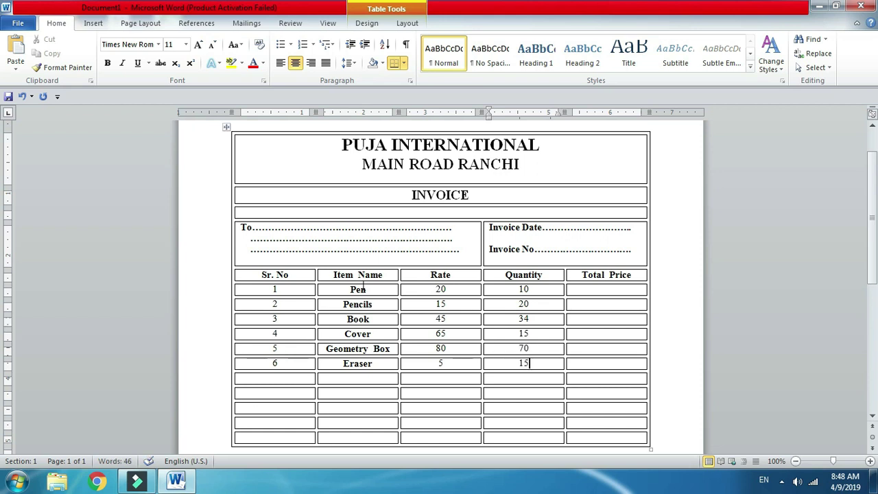
Bold all Rate and Quantity figures, then select the Total Price column cells
drag(435, 289, 546, 362)
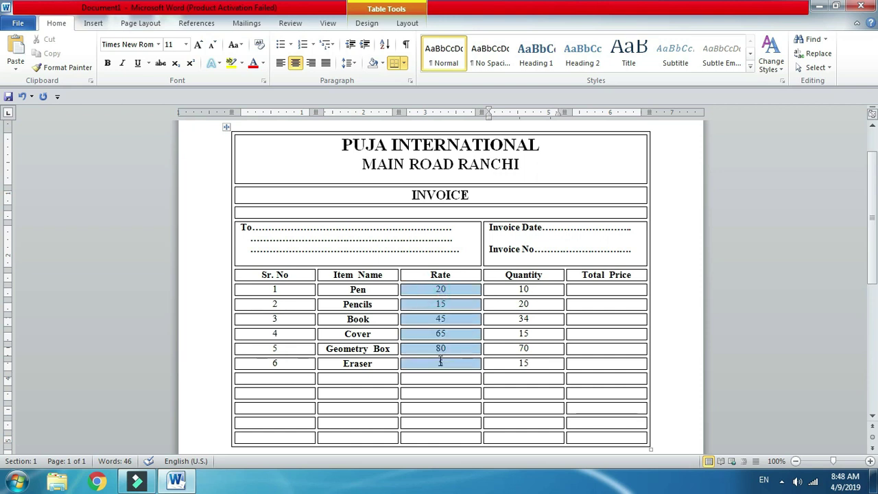
click(107, 62)
click(624, 291)
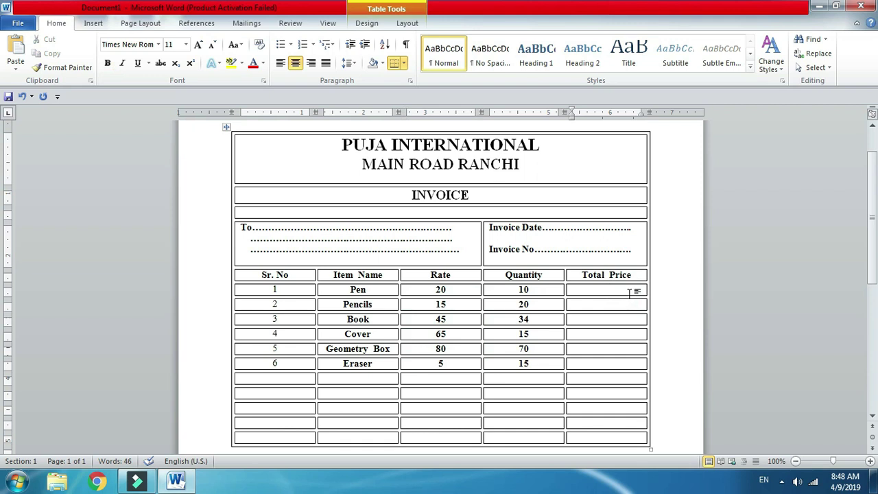
mouse_move(613, 290)
mouse_down()
mouse_move(620, 378)
mouse_move(623, 358)
mouse_up()
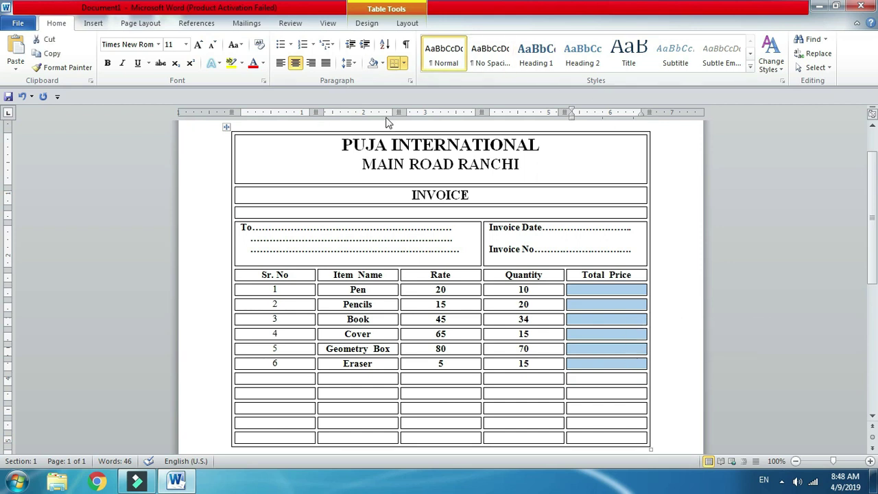
Right-align Total Price and compute Pen's total with =PRODUCT(LEFT) in 0.00 format (200.00)
click(311, 63)
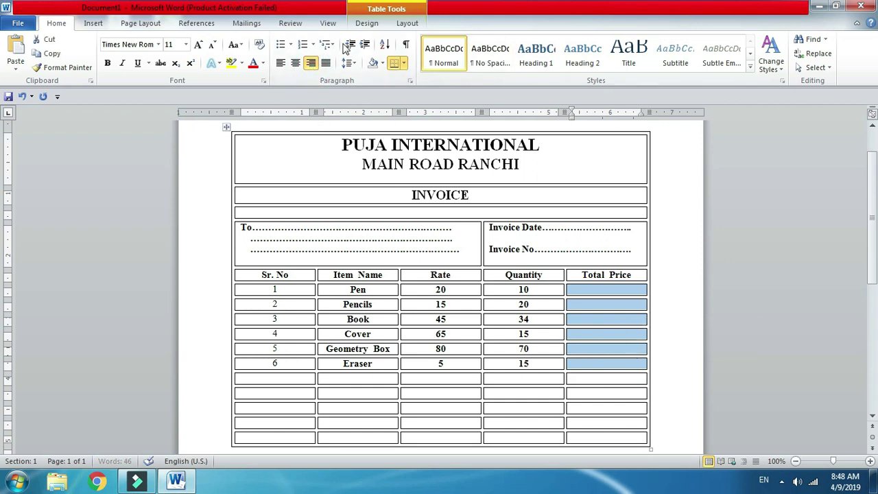
click(412, 24)
click(638, 288)
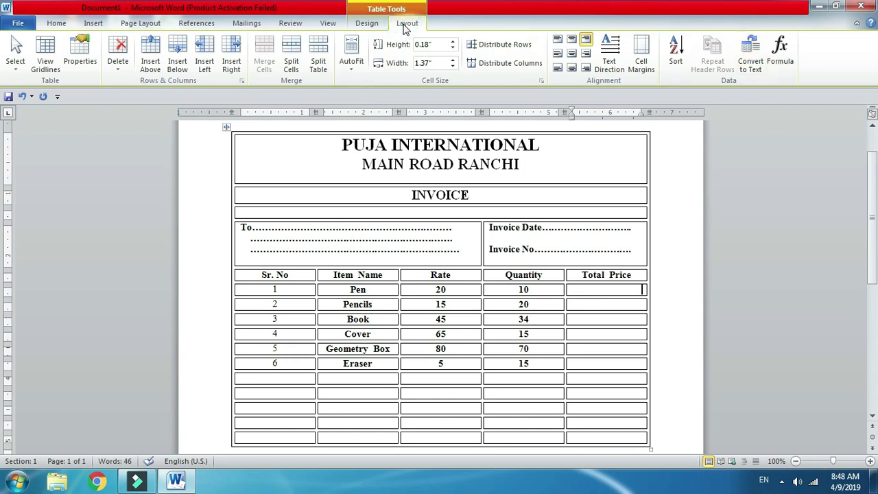
click(776, 53)
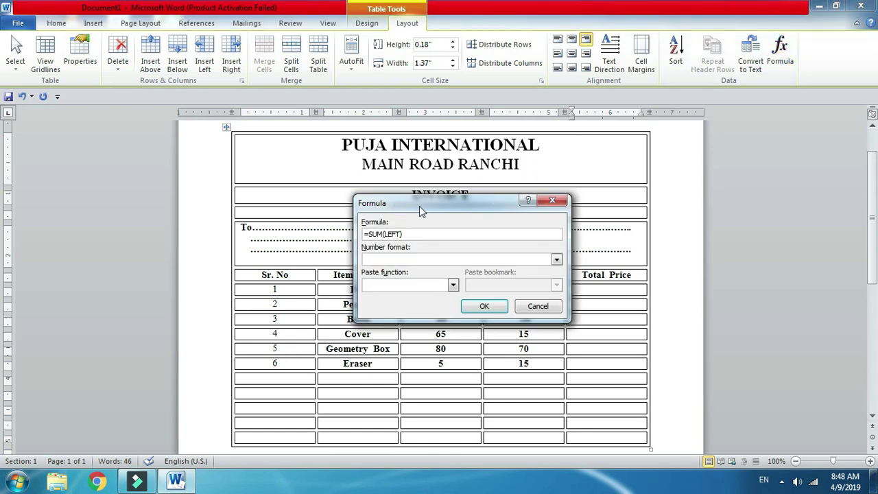
drag(419, 205, 627, 110)
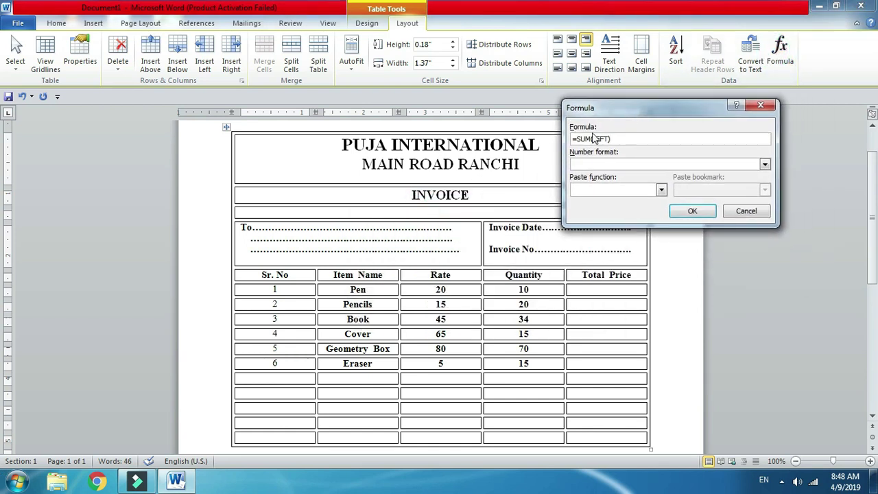
drag(617, 138, 335, 144)
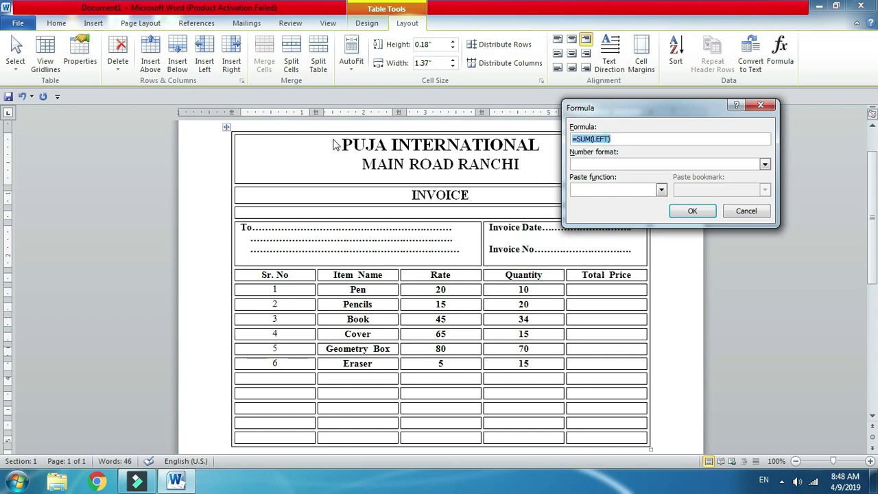
text(=)
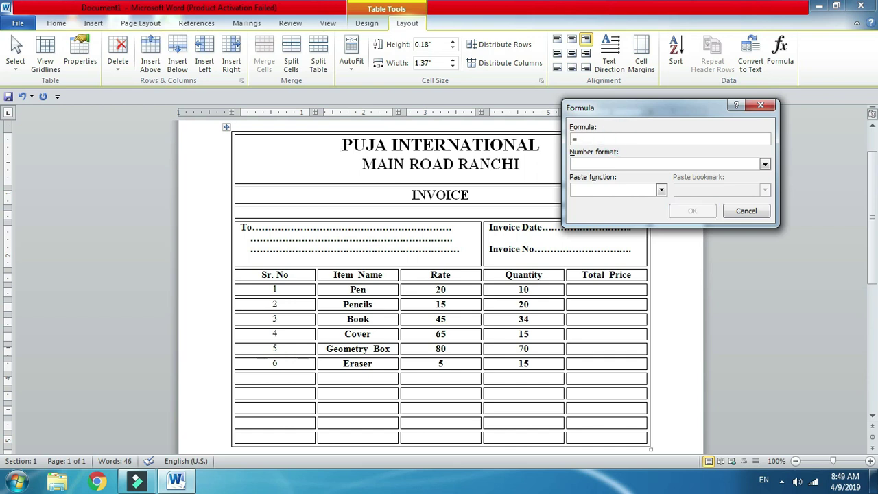
text(product(left)
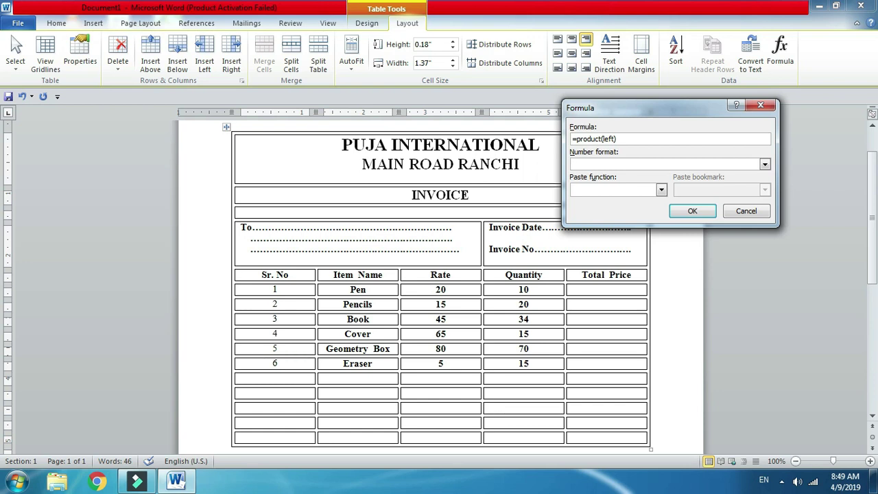
text(0.)
drag(632, 139, 572, 138)
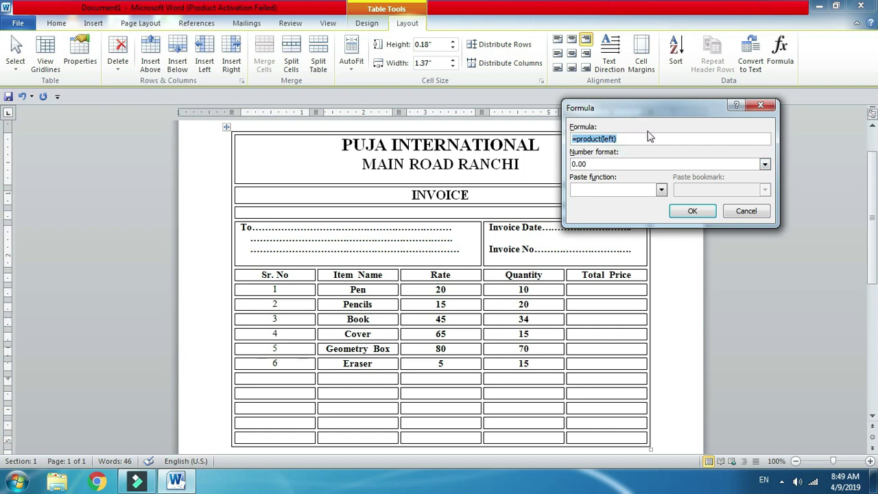
click(706, 215)
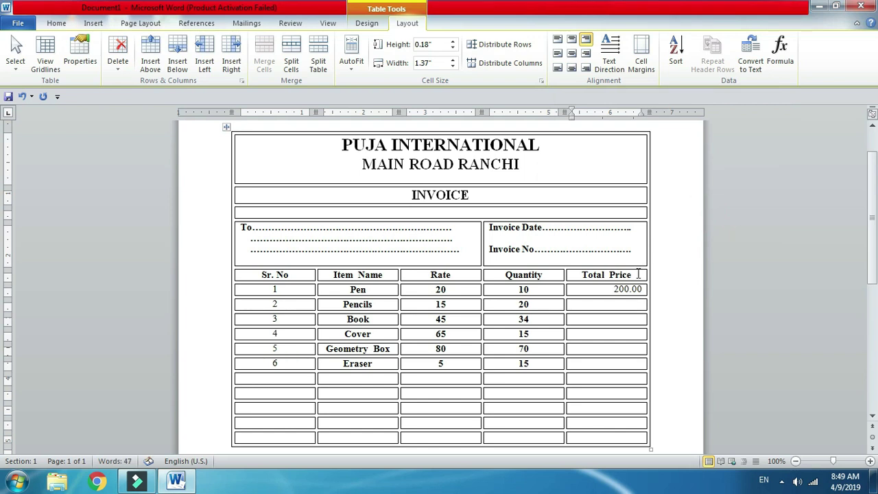
Confirm Pen's 200.00 is a field, then compute Pencils' total 300.00 with =PRODUCT(LEFT)
double_click(615, 289)
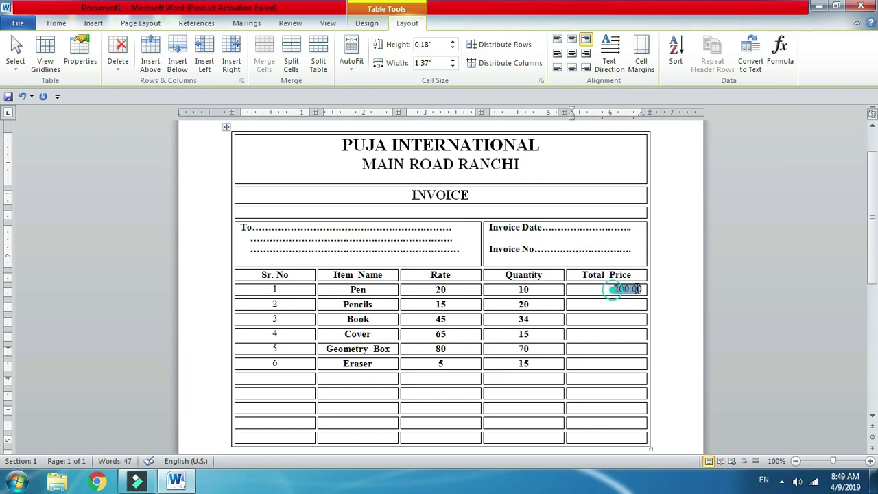
click(466, 291)
click(532, 290)
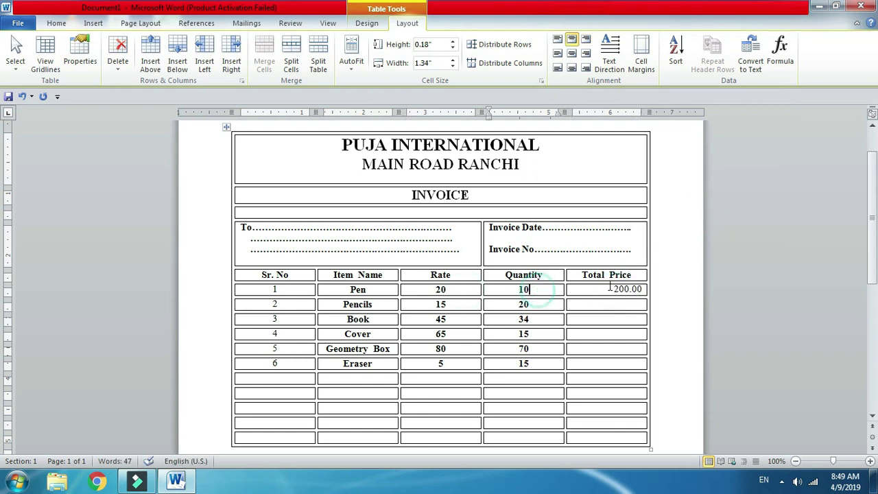
click(611, 291)
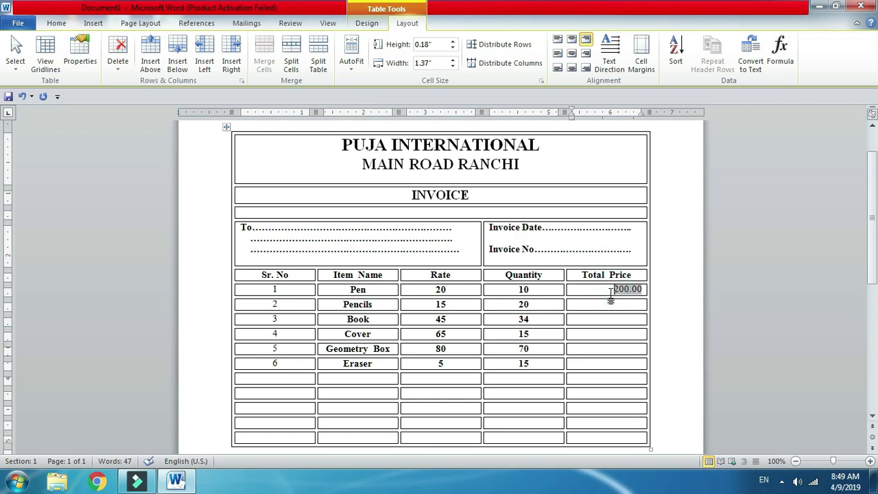
click(623, 306)
click(779, 54)
drag(626, 137, 304, 137)
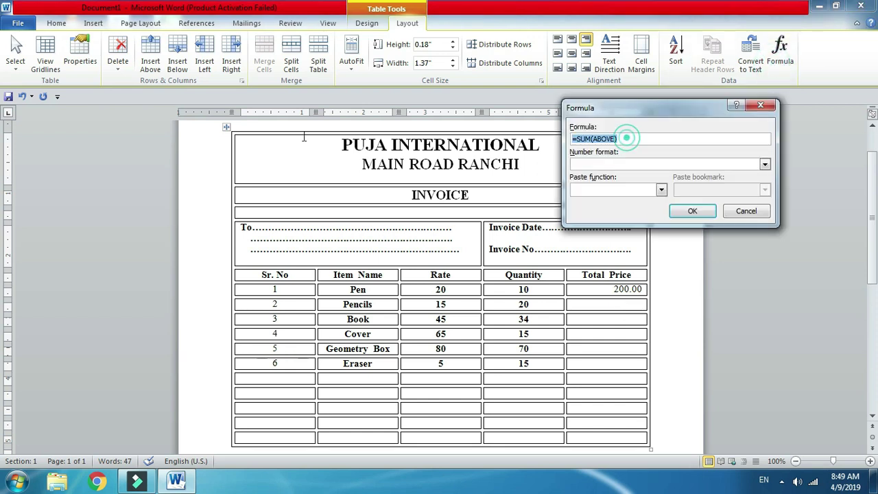
key(BackSpace)
text(=pro)
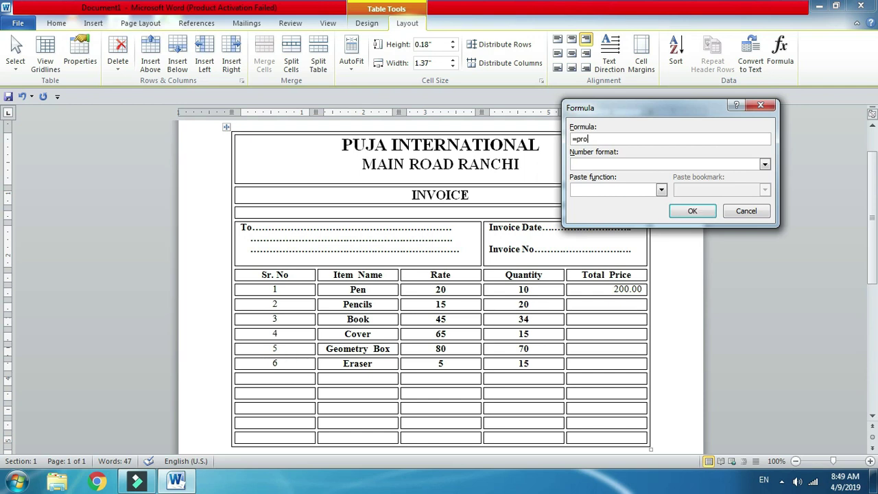
text(duct(left)
drag(638, 142, 397, 142)
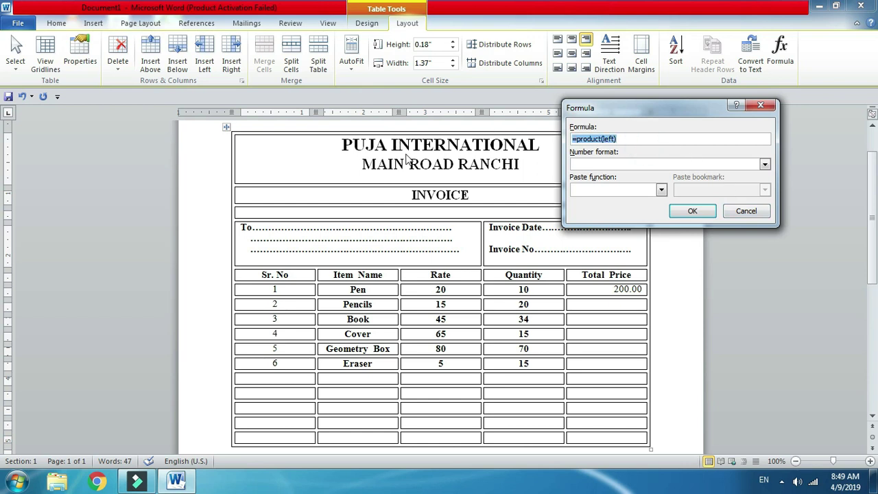
click(580, 164)
text(0.)
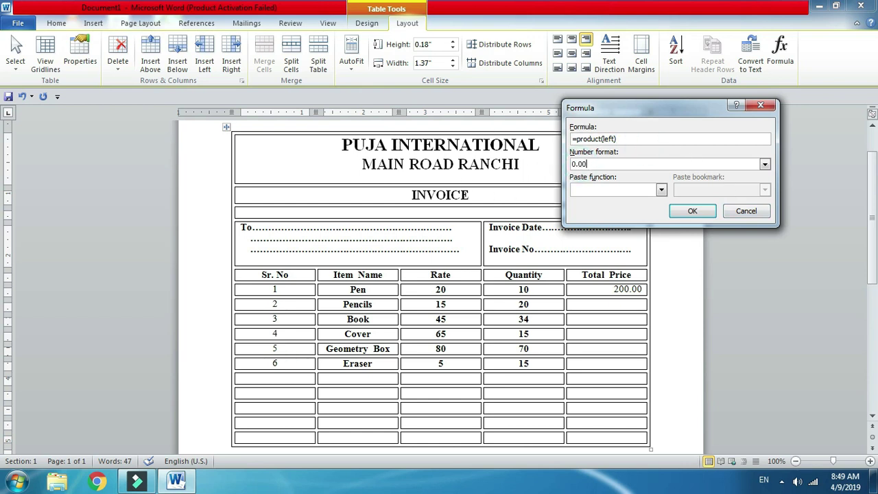
click(693, 211)
Compute Book and Cover totals, 1530.00 and 975.00, with =PRODUCT(LEFT) in 0.00 format
click(630, 319)
click(779, 52)
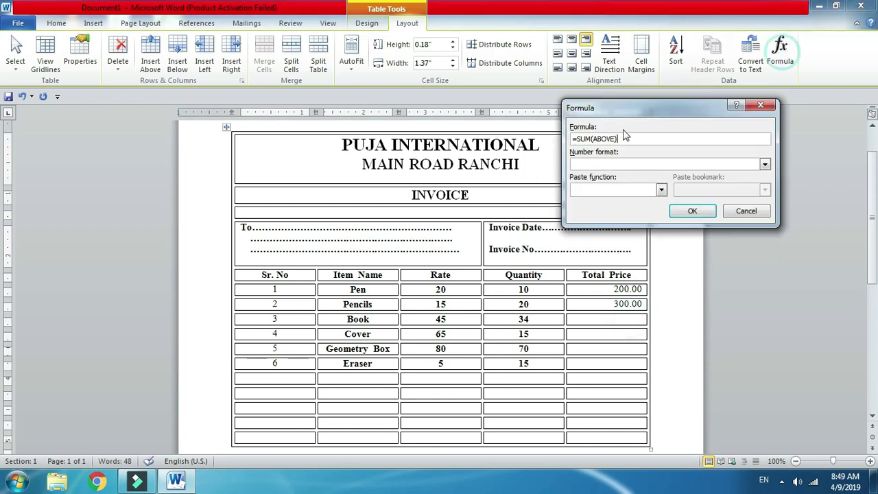
drag(638, 140, 352, 149)
text(=product(left))
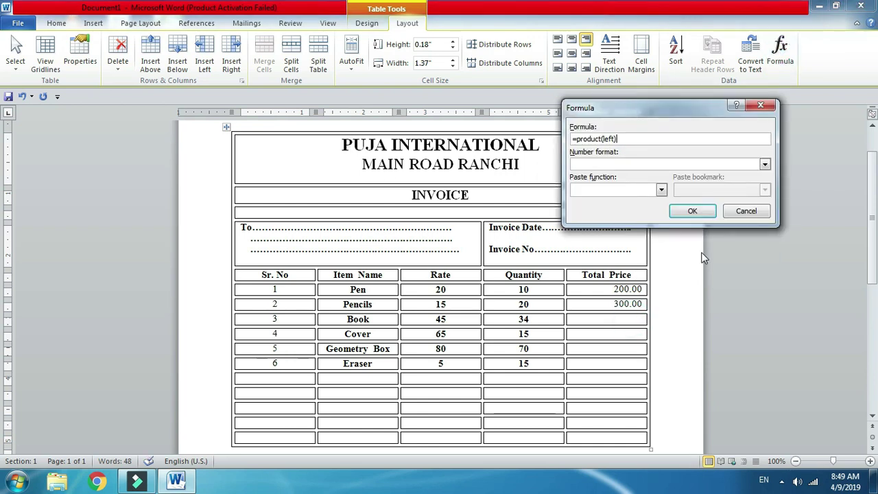
text(0.)
click(692, 210)
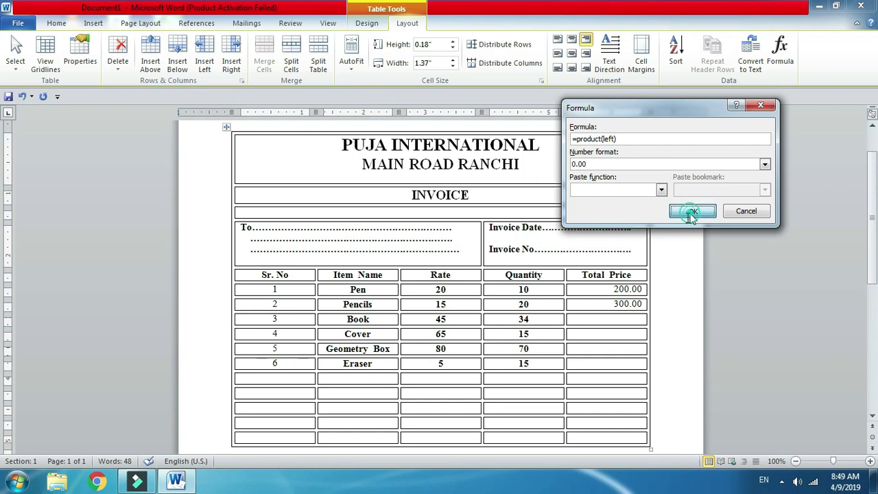
click(780, 48)
drag(649, 139, 309, 148)
text(=product(left)0.00)
click(692, 211)
Compute Geometry Box and Eraser totals, 5600.00 and 75.00, with the same product formula
click(613, 345)
click(781, 50)
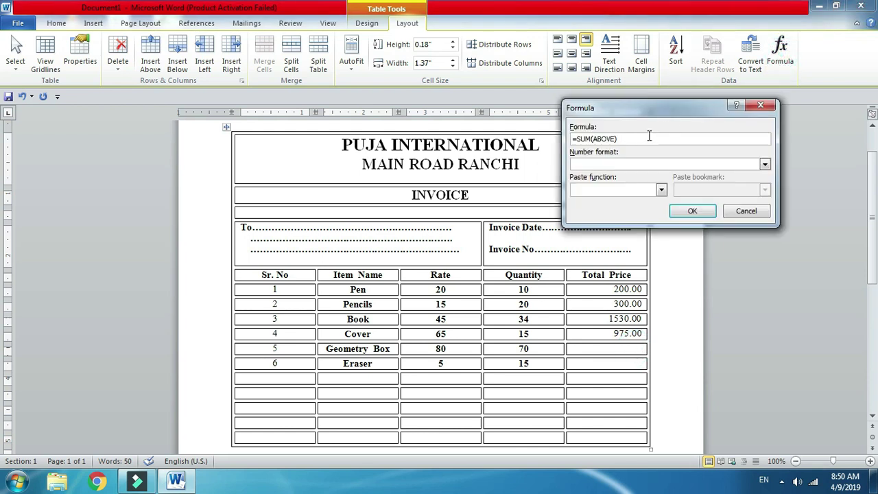
drag(629, 139, 445, 151)
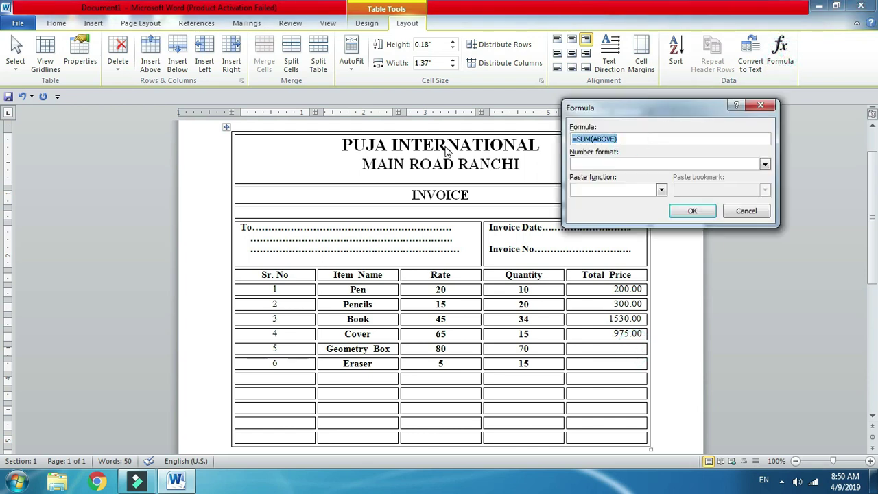
text(=product(left))
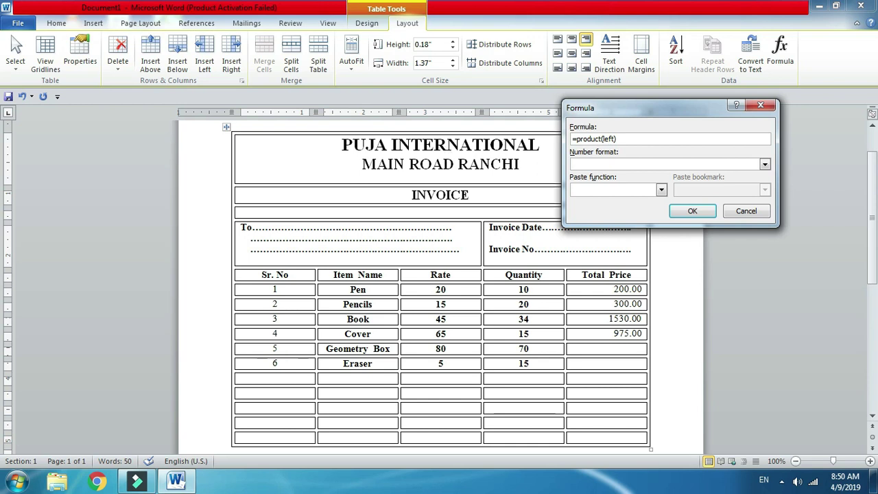
text(00)
click(694, 211)
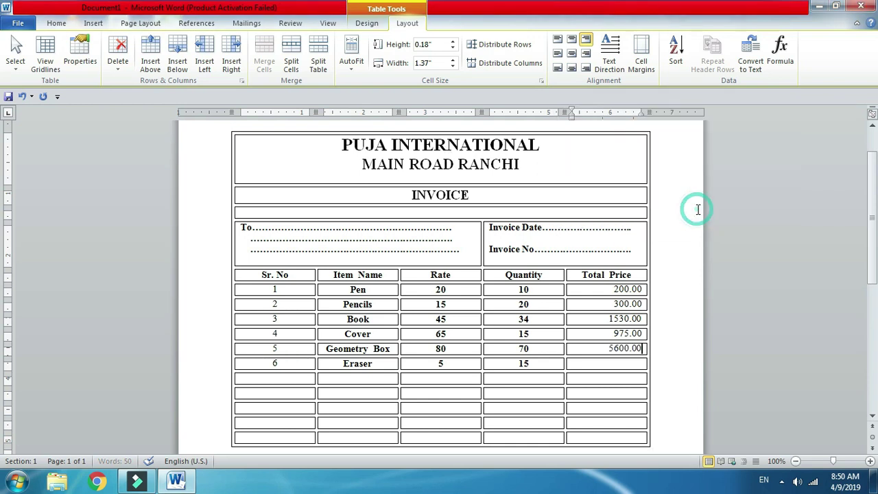
click(629, 365)
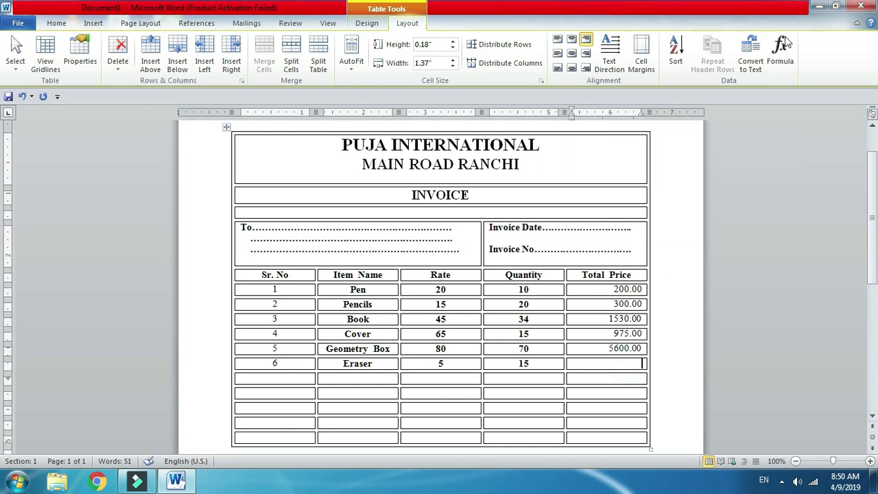
click(779, 51)
double_click(627, 140)
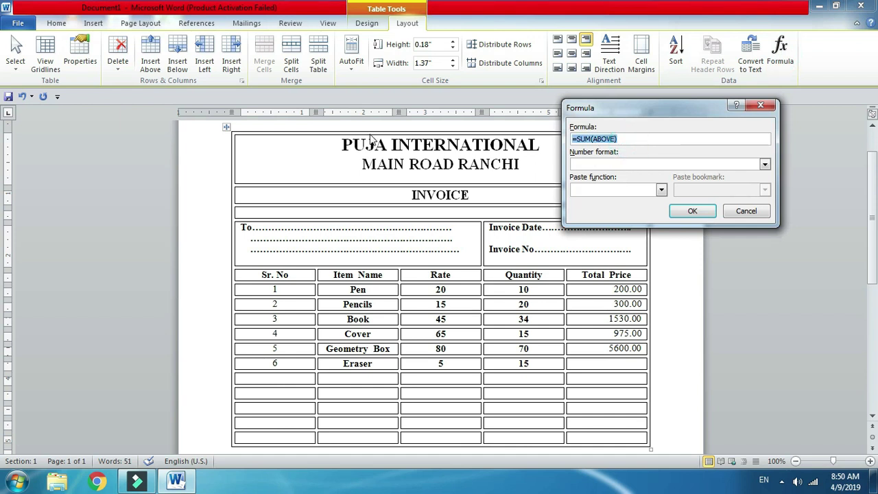
text(=product(left))
text(00)
click(682, 212)
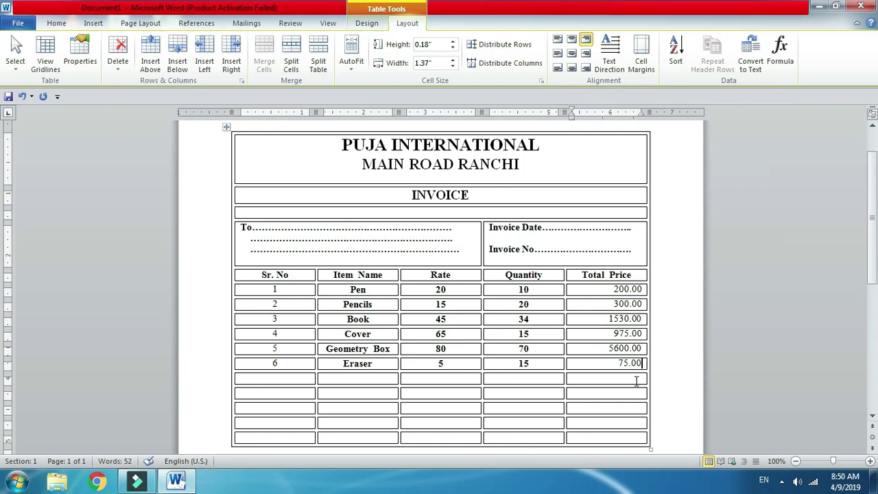
Merge the Rate and Quantity cells row by row across the five empty rows beneath Eraser
scroll(562, 357, down, 1)
scroll(532, 326, down, 1)
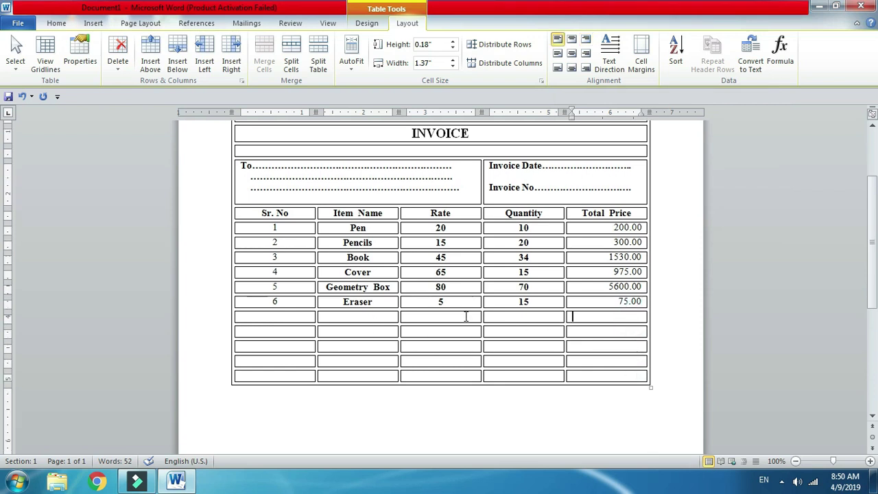
drag(462, 318, 518, 315)
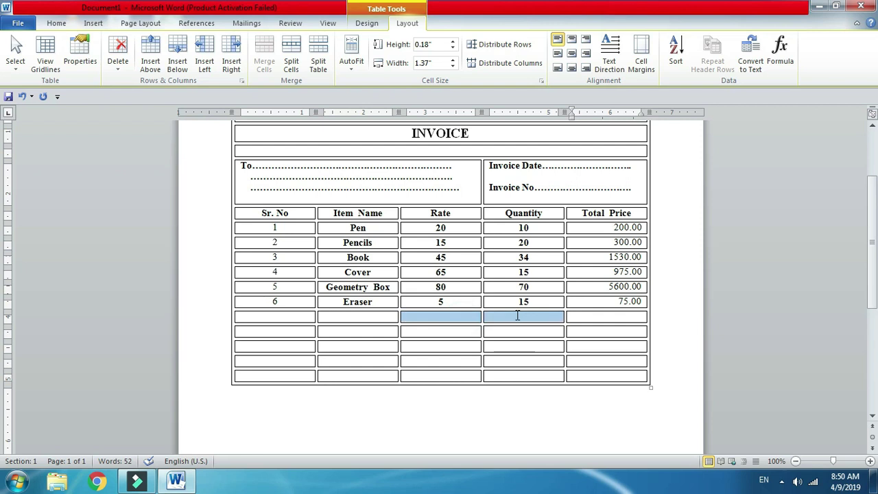
click(264, 51)
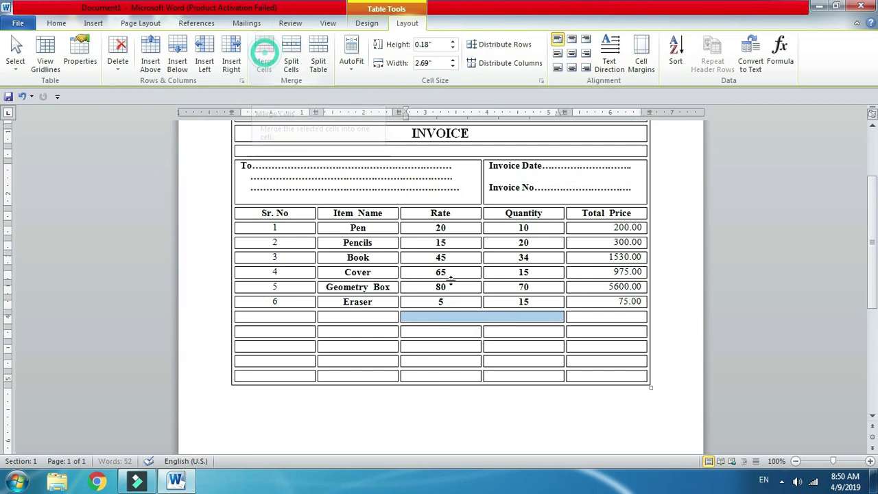
drag(469, 331, 521, 331)
click(263, 55)
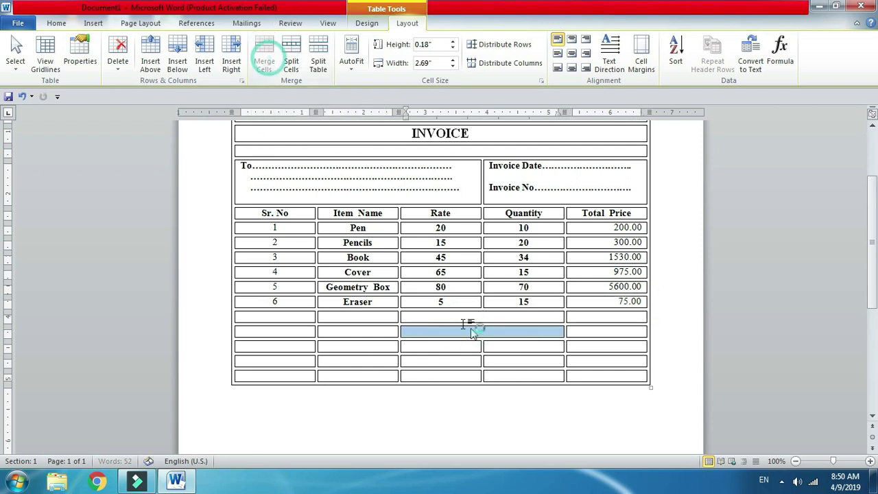
mouse_move(479, 349)
mouse_down()
mouse_move(510, 361)
mouse_move(508, 376)
mouse_up()
click(264, 58)
click(264, 58)
click(264, 58)
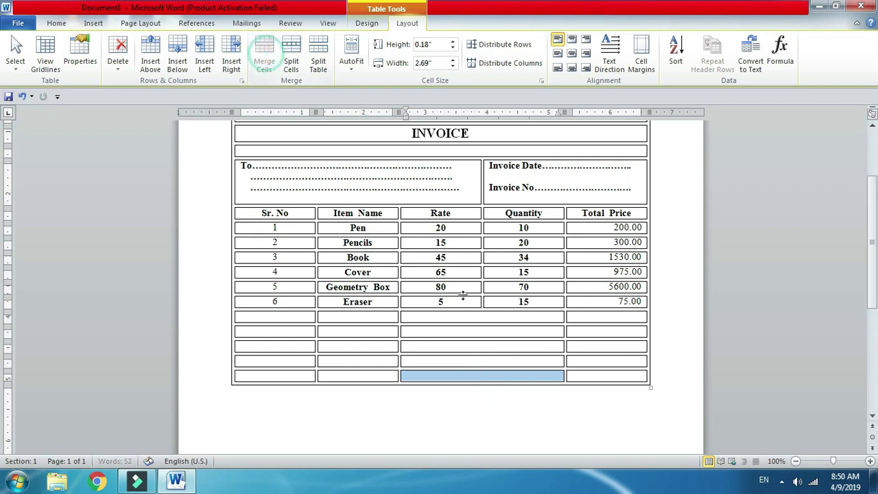
click(471, 316)
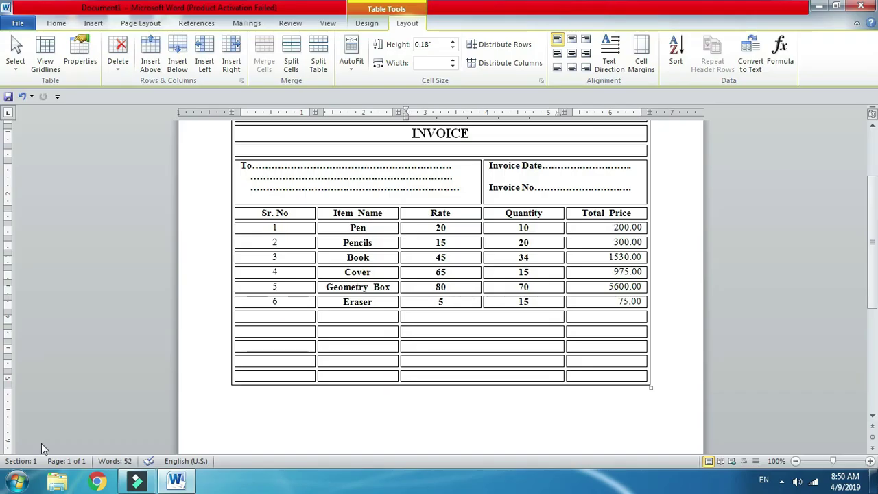
Type GROSS TOTAL and centre the four merged label cells
text(GROSS TOTAL)
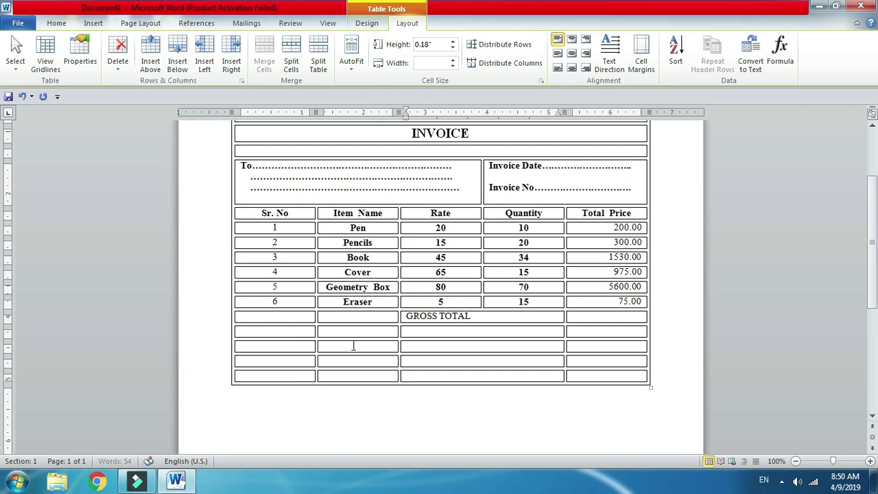
key(ctrl+e)
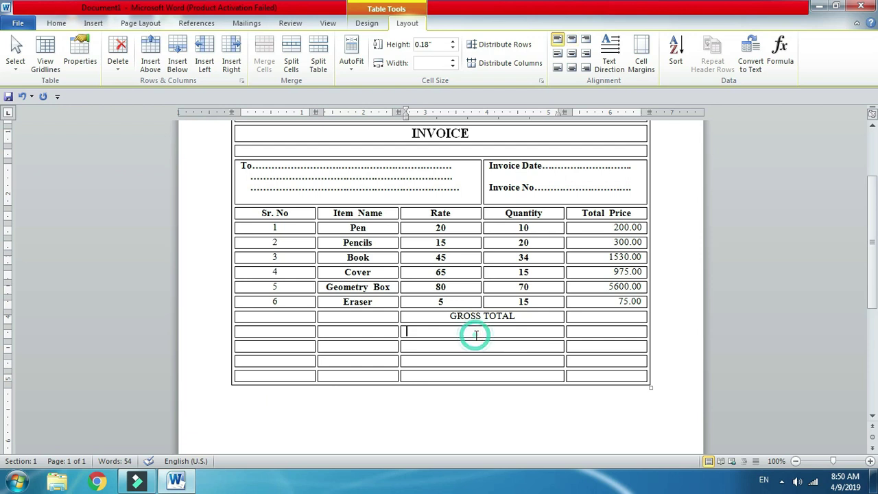
drag(474, 332, 476, 371)
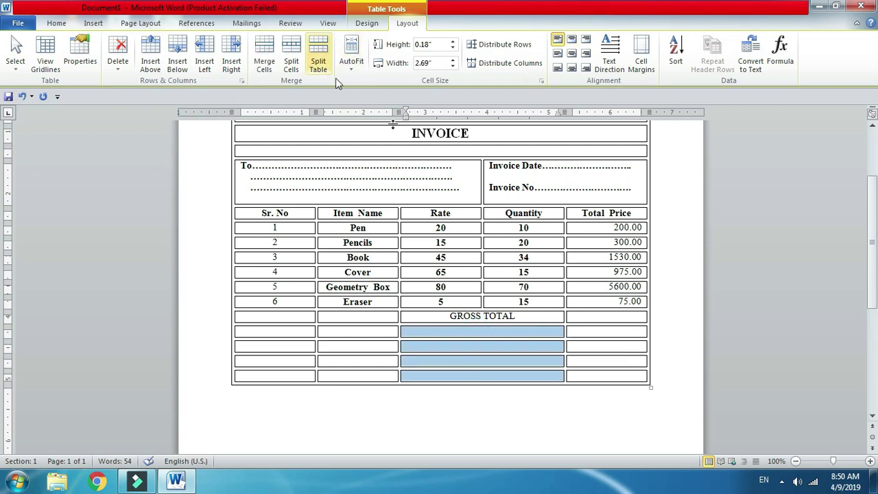
click(573, 54)
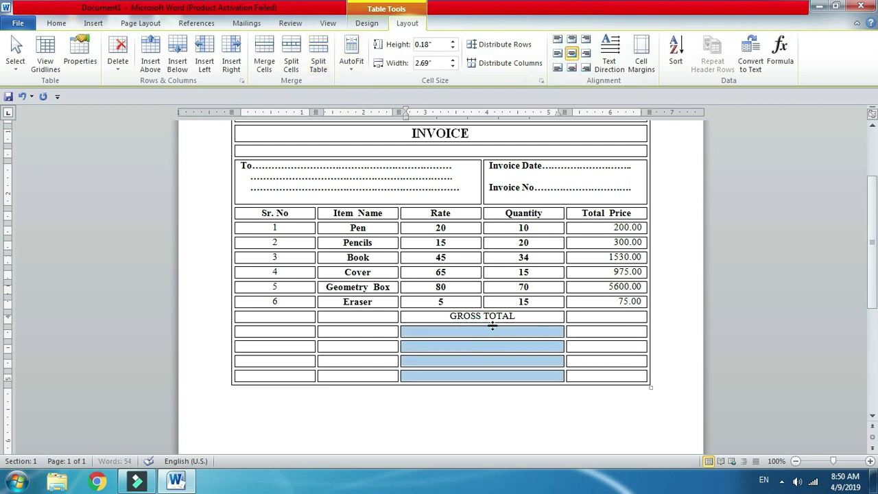
Enter GST @ 12%, CARRIAGE CHARGE 2 % and NET TOTAL in the cells below
click(496, 334)
text(GST @ )
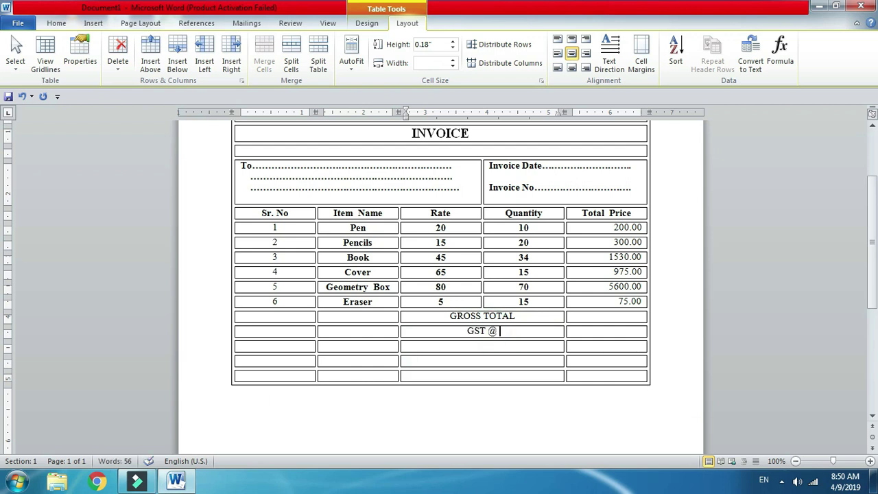
text(12%)
click(492, 344)
text(CARRIAGE )
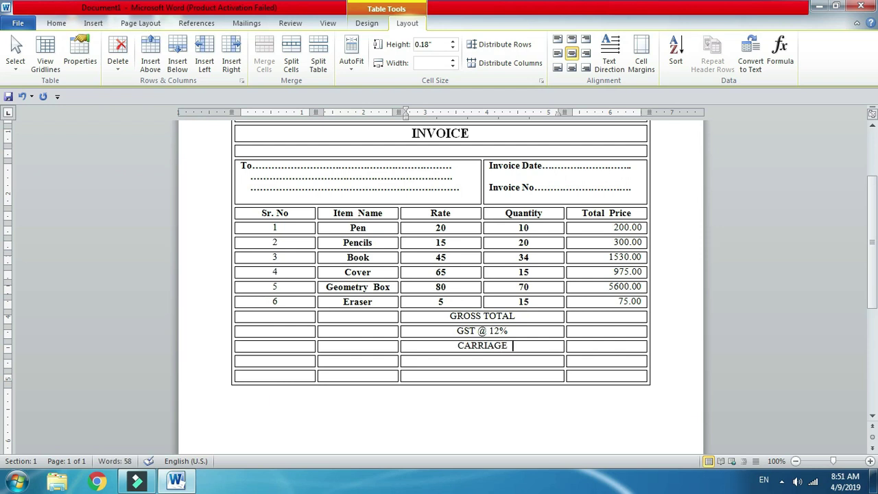
text(CHARGE 2 2)
key(BackSpace)
text(%)
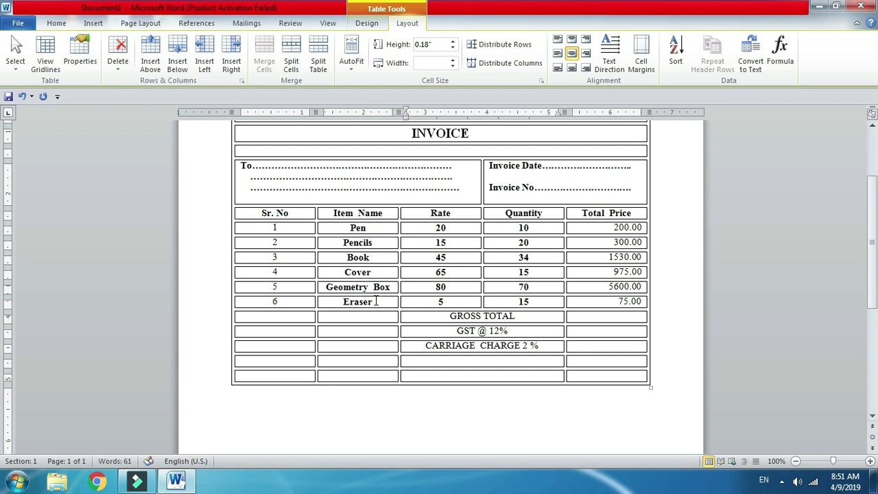
click(462, 364)
text(NE)
text(T T)
text(OTAL)
Bold the GROSS TOTAL through NET TOTAL labels
drag(510, 316, 504, 361)
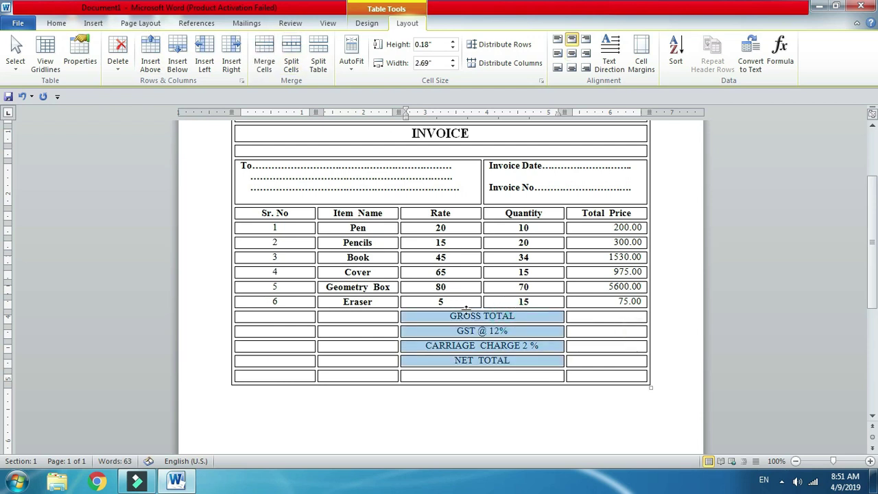
key(ctrl+b)
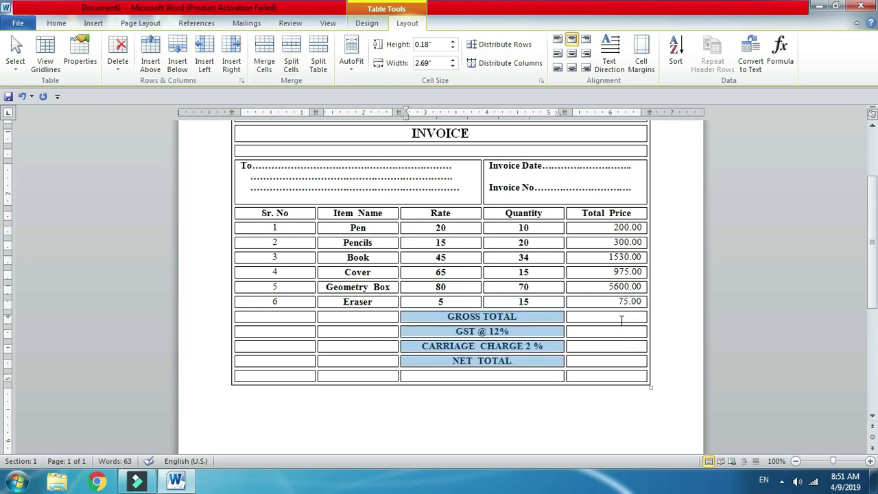
click(621, 320)
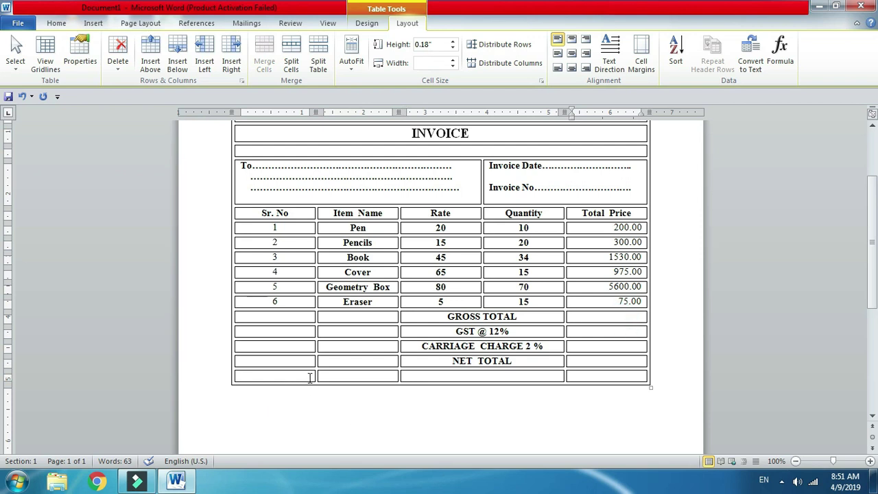
Merge the bottom table row into one full-width cell, then select the totals' amount cells
drag(308, 375, 593, 373)
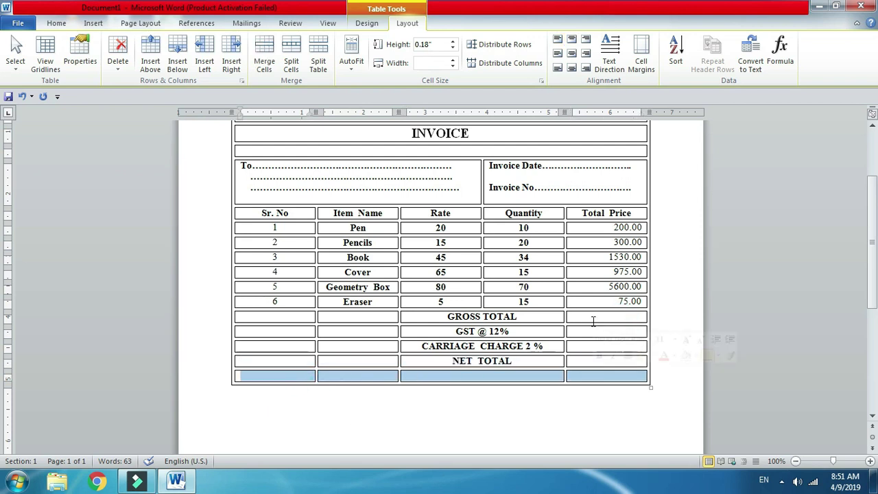
click(266, 52)
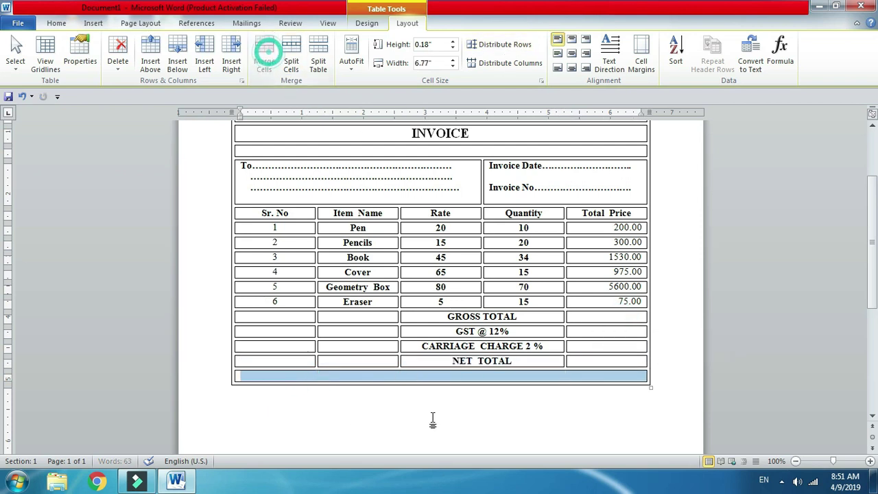
click(447, 377)
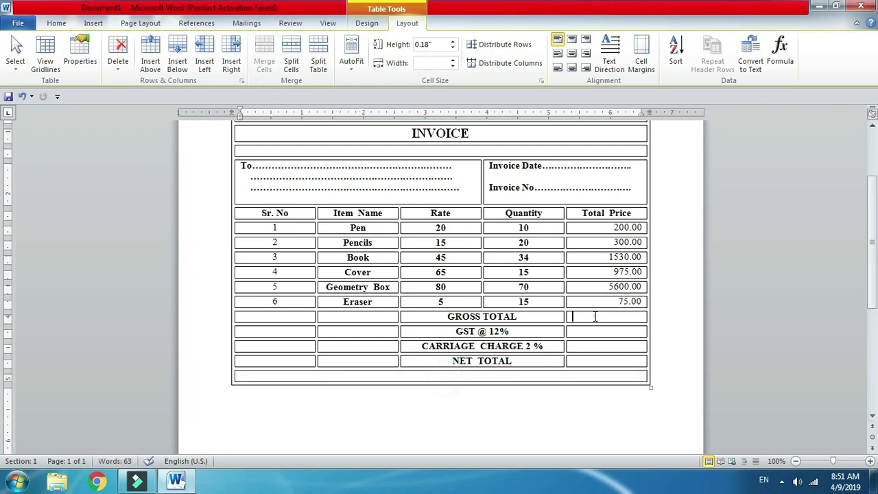
drag(614, 316, 616, 365)
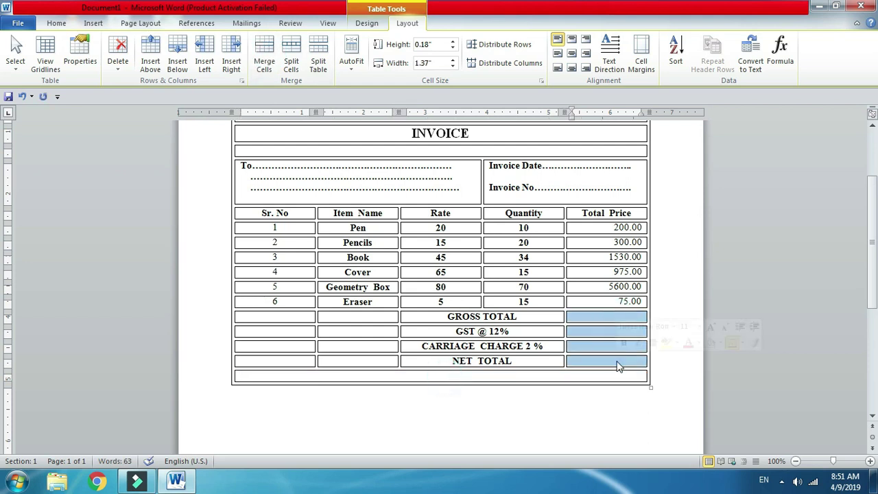
click(633, 318)
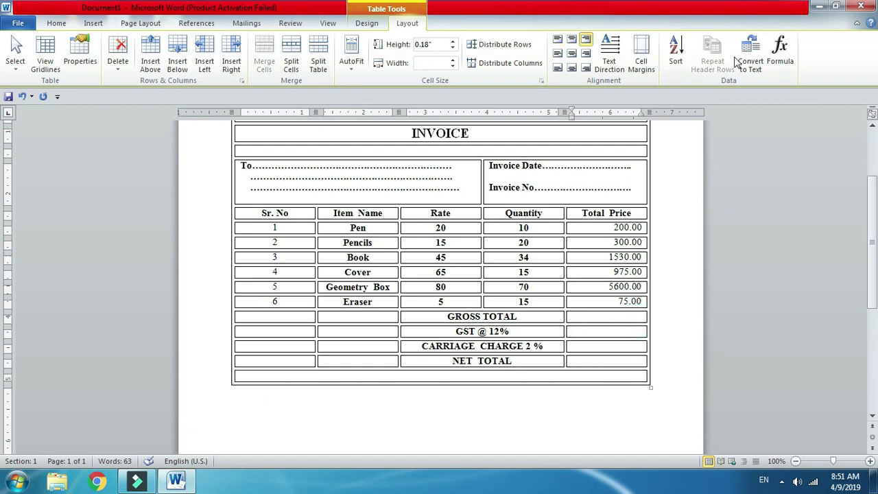
Fill the Gross Total cell with =SUM(ABOVE) in 0.00 format, giving 8680.00
click(780, 52)
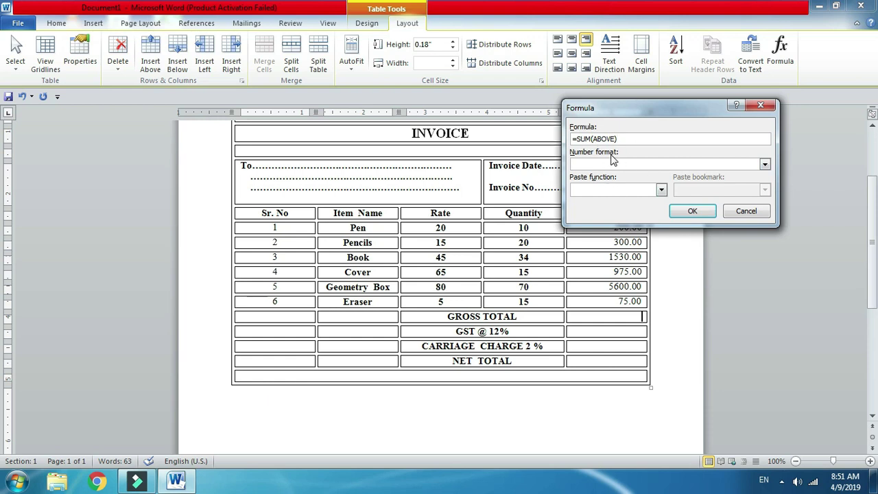
drag(652, 112, 374, 220)
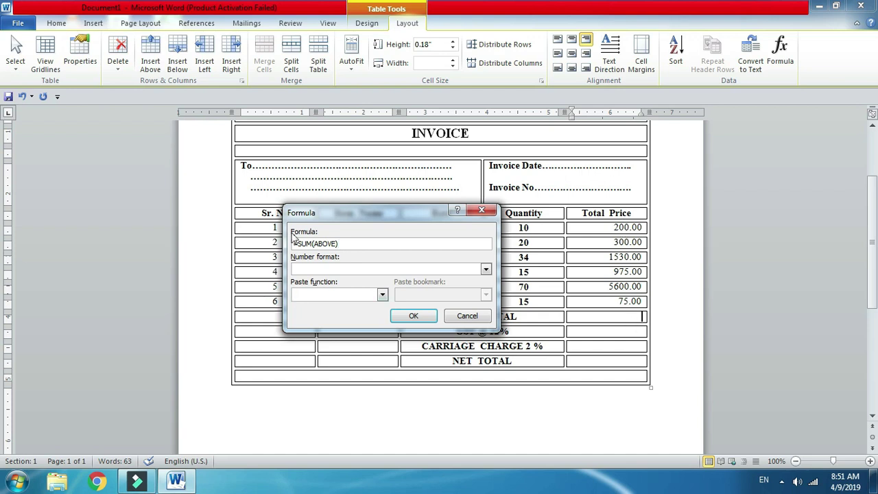
click(340, 269)
text(0.)
click(419, 316)
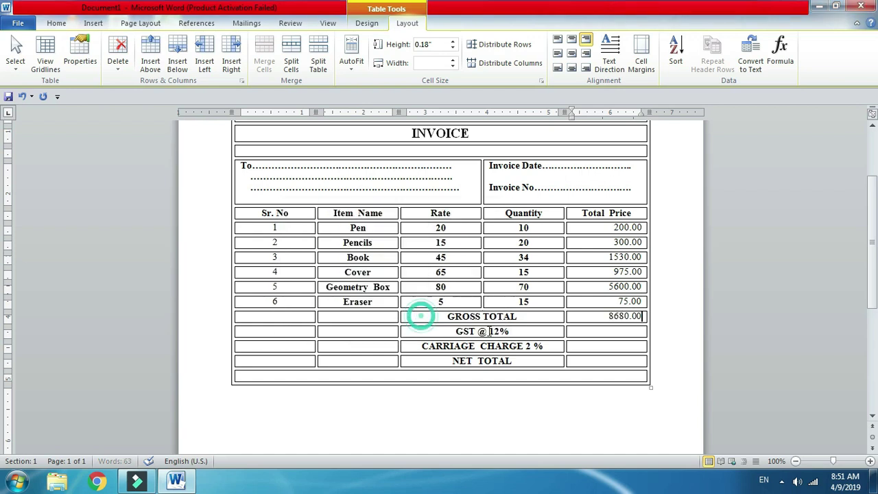
double_click(604, 316)
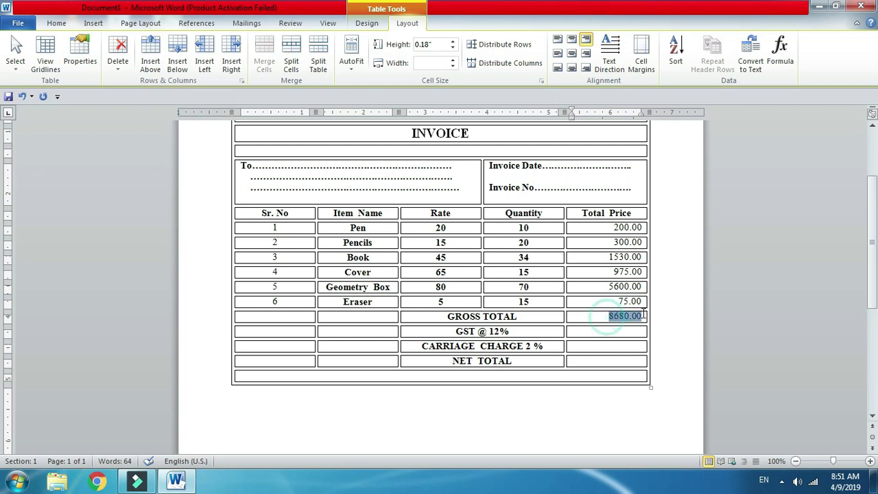
drag(609, 228, 610, 316)
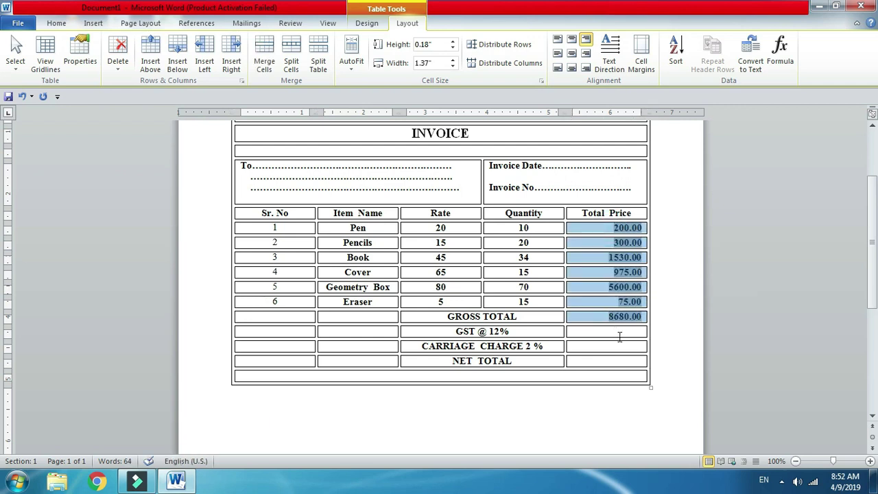
click(621, 333)
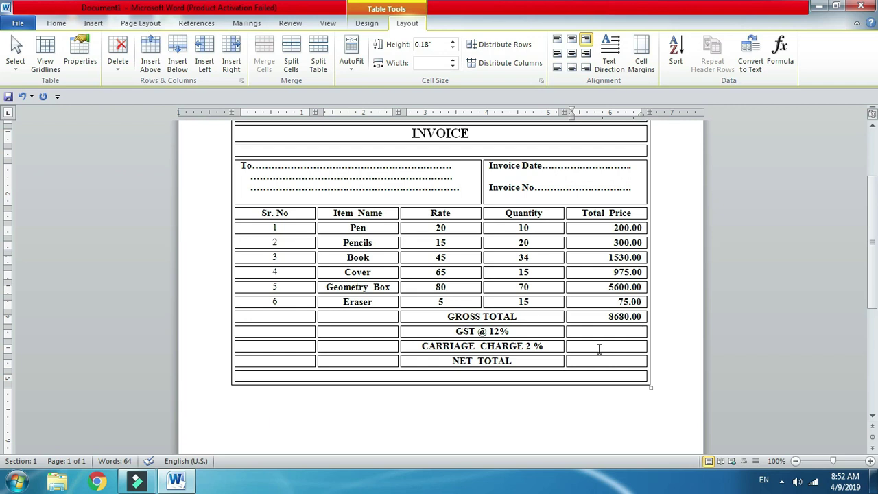
Fill the GST @ 12% cell with =8680.00*12% in 0.00 format, giving 1041.60
click(780, 47)
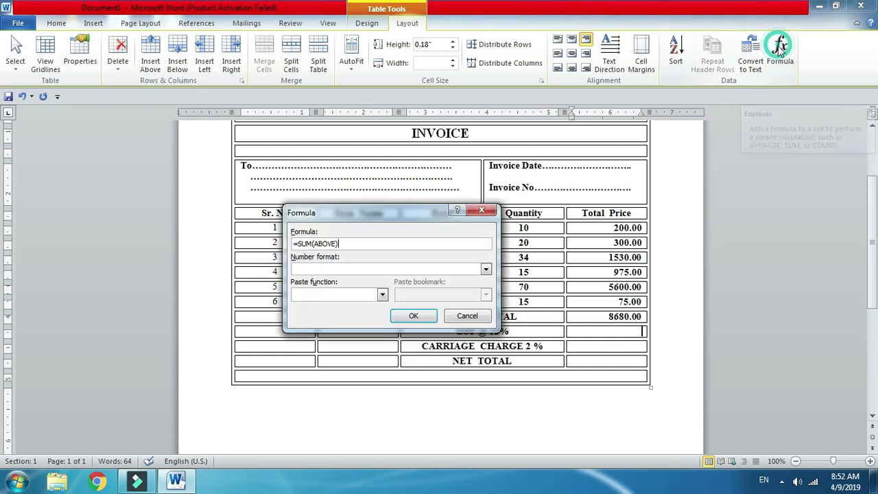
double_click(355, 246)
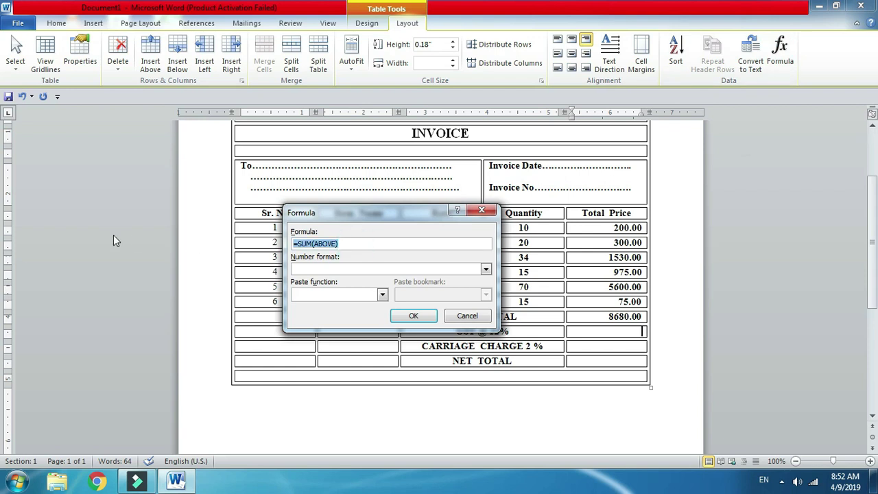
text(=)
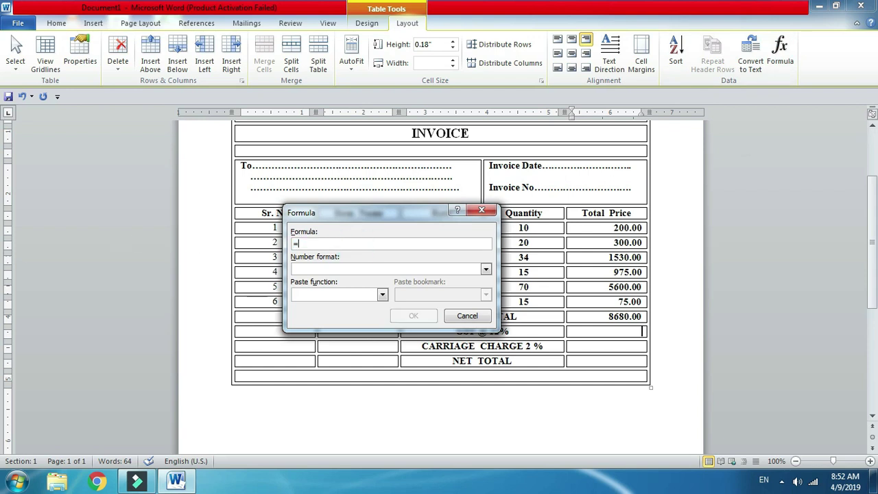
text(8680)
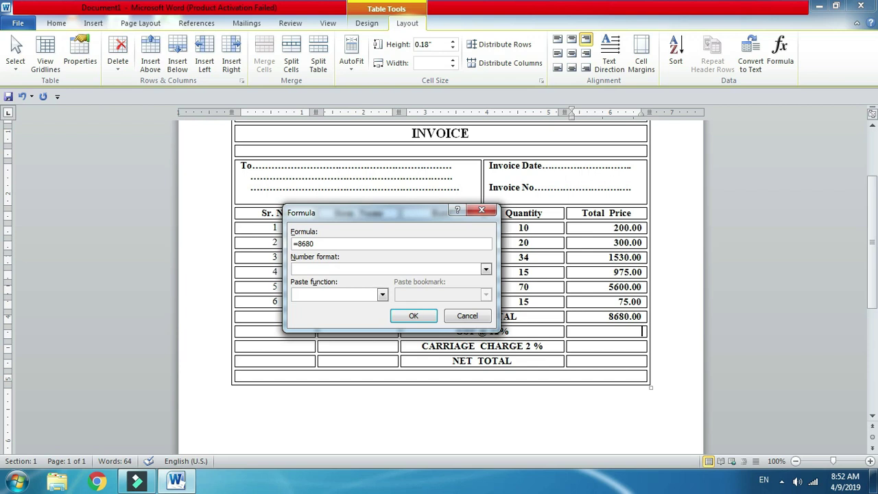
text(.00*)
text(12)
drag(332, 219, 305, 184)
text(%)
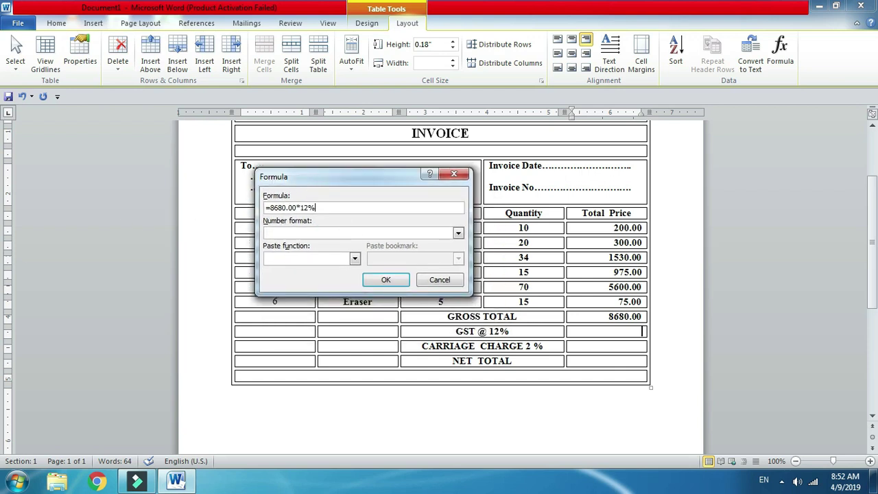
click(286, 232)
text(0)
click(382, 281)
drag(600, 330, 643, 331)
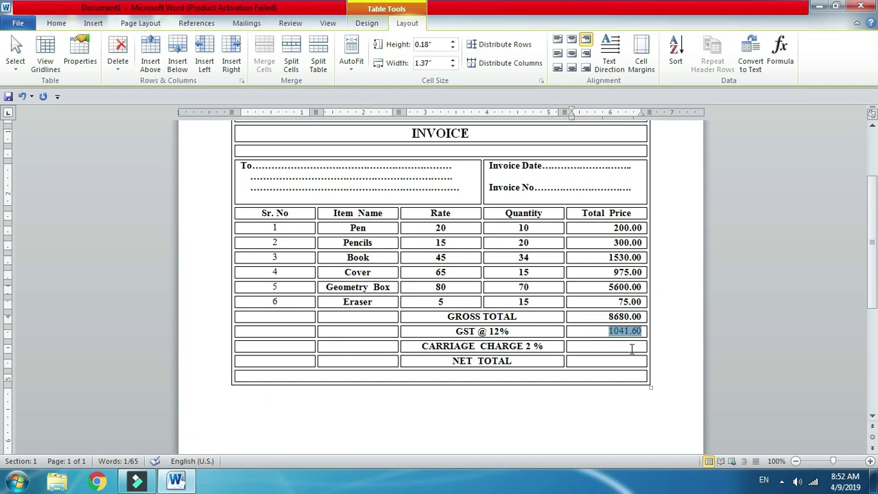
click(631, 349)
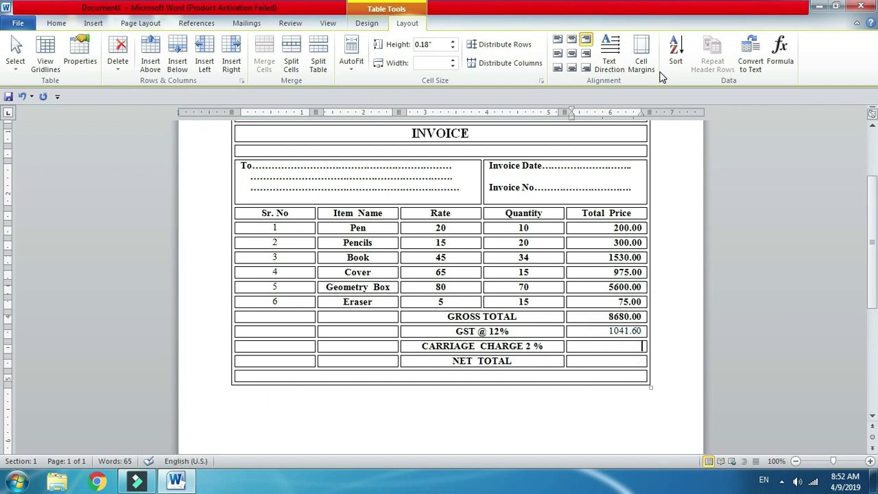
Fill the Carriage Charge 2 % cell with =8680.00*2% in 0.00 format, giving 173.60
click(778, 54)
drag(319, 207, 105, 205)
text(=)
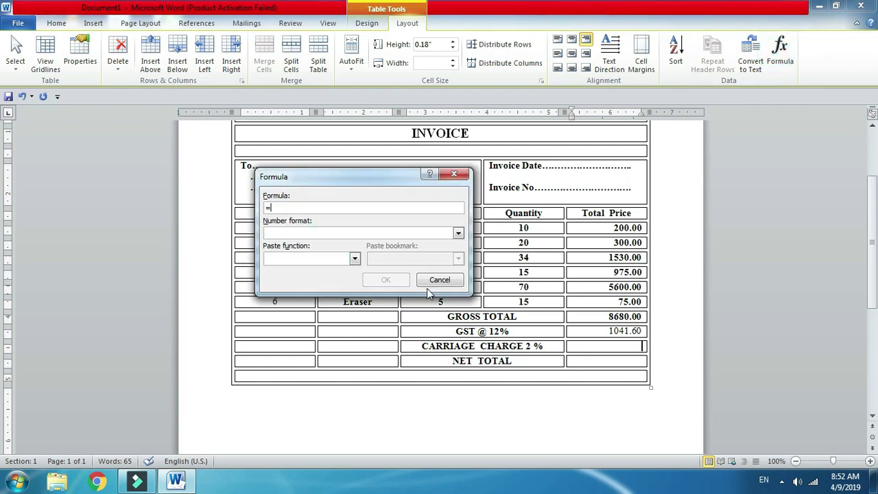
text(8680.00*)
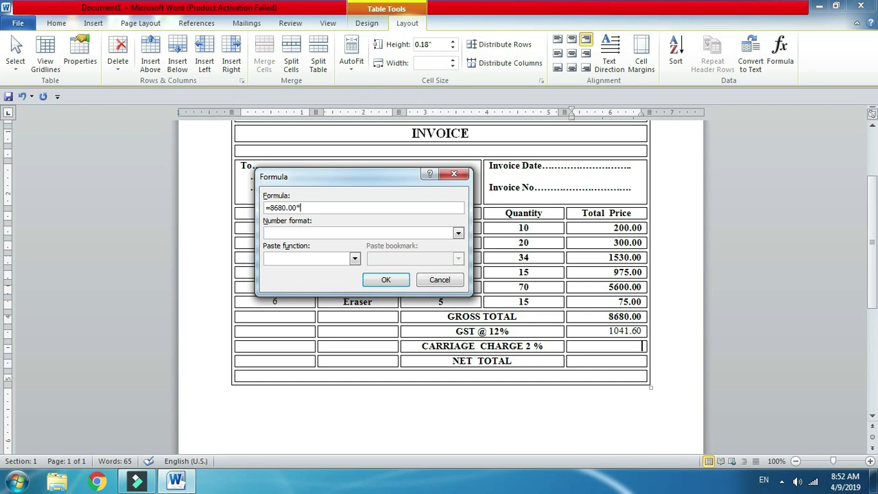
text(%)
click(307, 234)
text(0)
text(0)
click(389, 280)
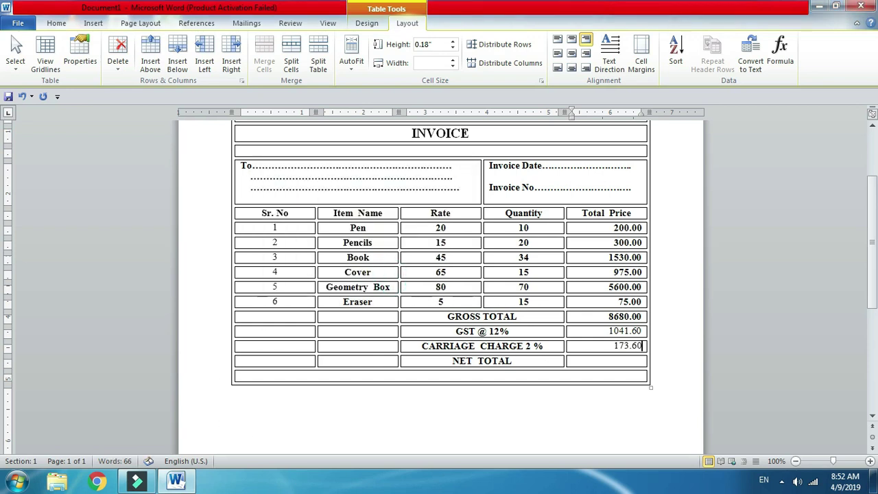
click(622, 362)
Fill the Net Total cell with =8680.00+1041.60+173.60 in 0.00 format, giving 9895.20
click(781, 55)
drag(323, 207, 265, 207)
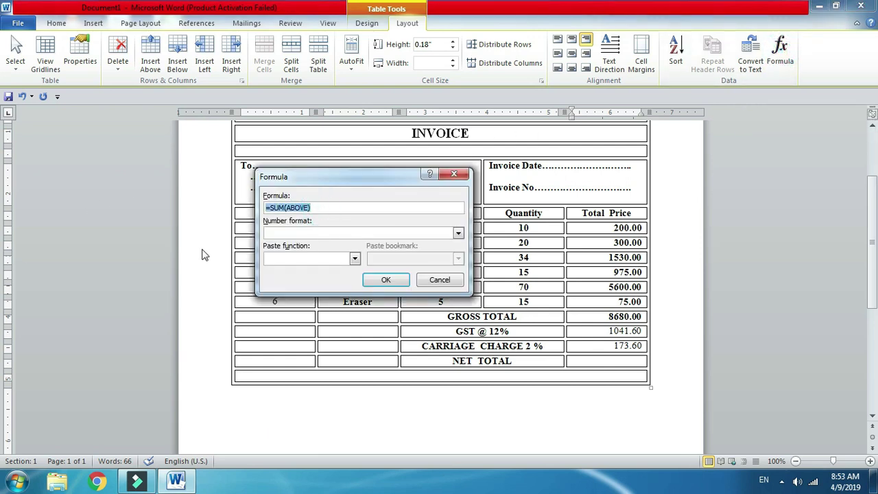
text(=)
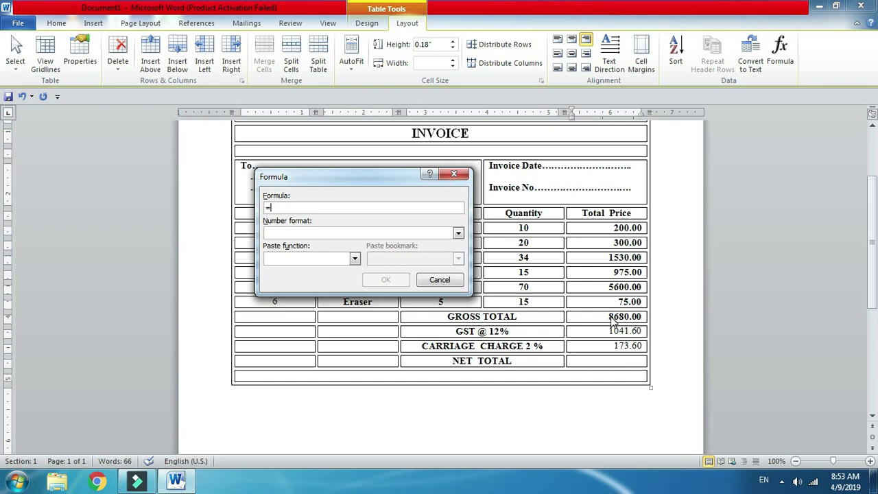
text(8680.00+1041.60+173.60)
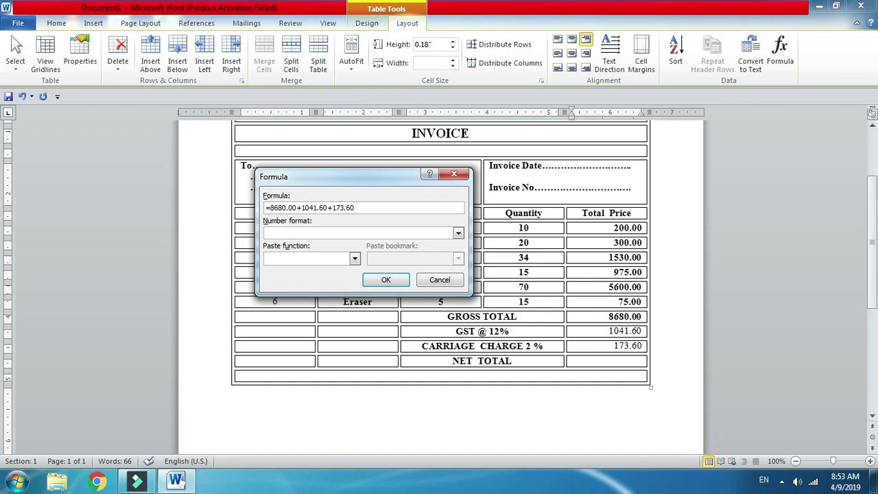
click(363, 233)
text(0)
text(0)
click(391, 278)
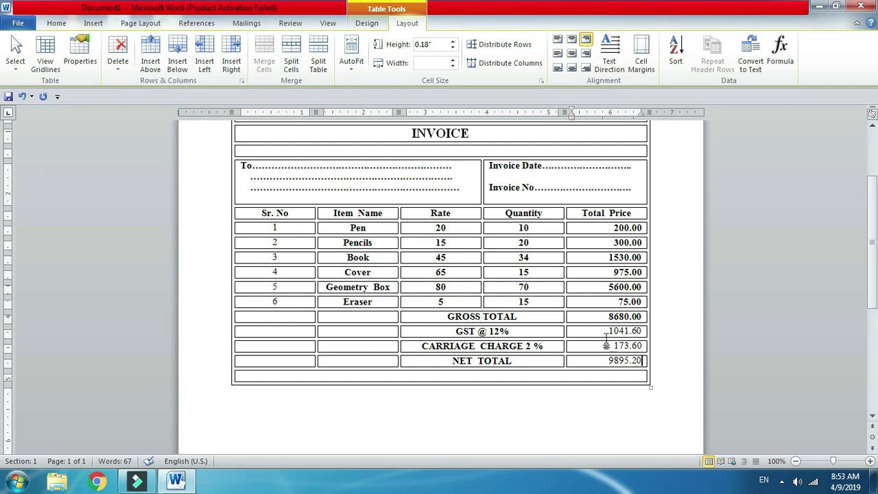
drag(602, 335, 633, 363)
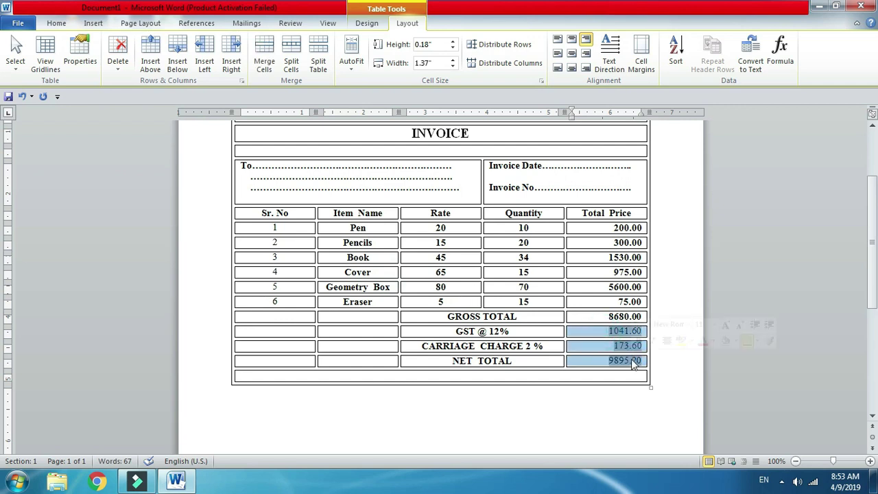
Merge the blank Sr. No and Item Name cells of the Gross Total, GST, carriage and Net Total rows
click(547, 374)
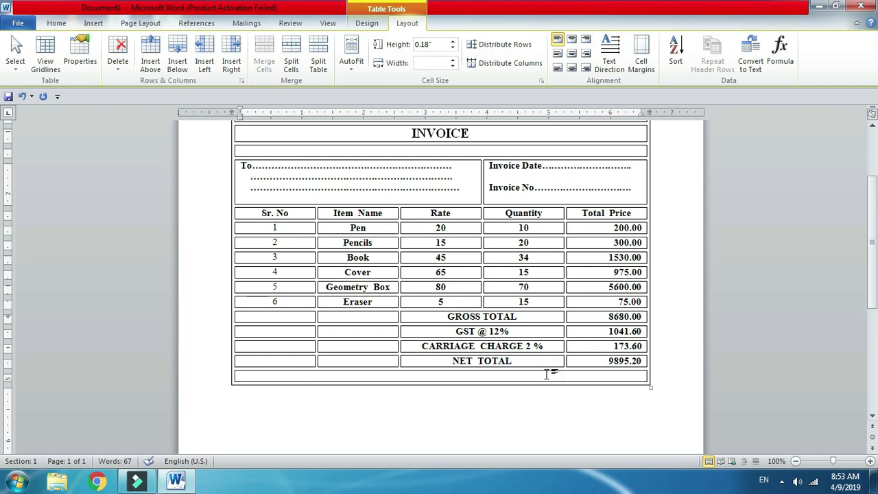
scroll(571, 385, up, 2)
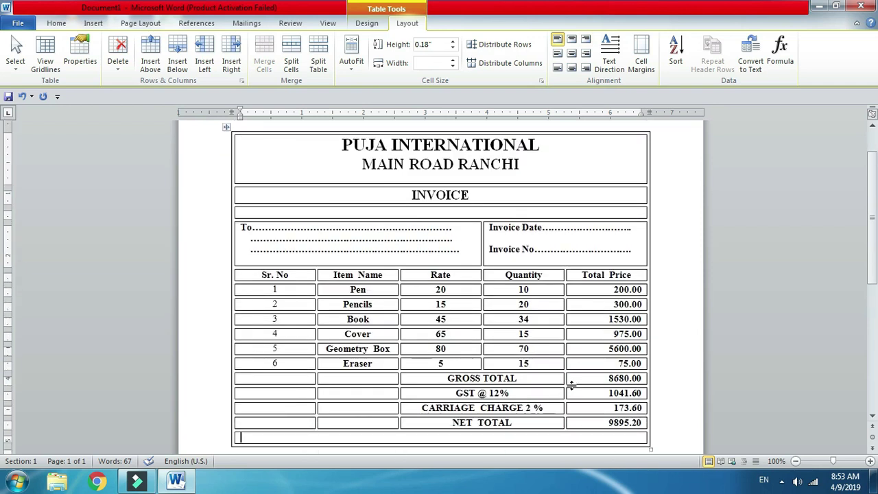
scroll(569, 389, down, 5)
scroll(571, 385, up, 4)
scroll(572, 385, up, 1)
scroll(571, 386, down, 1)
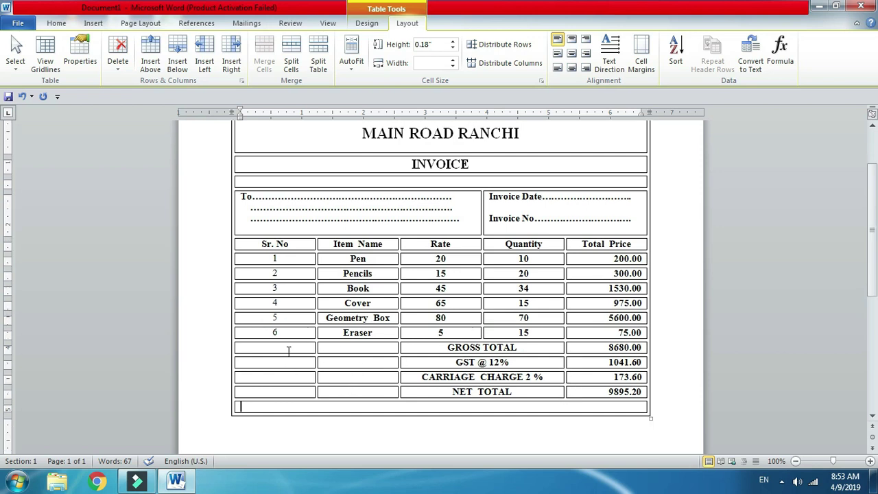
drag(291, 348, 364, 394)
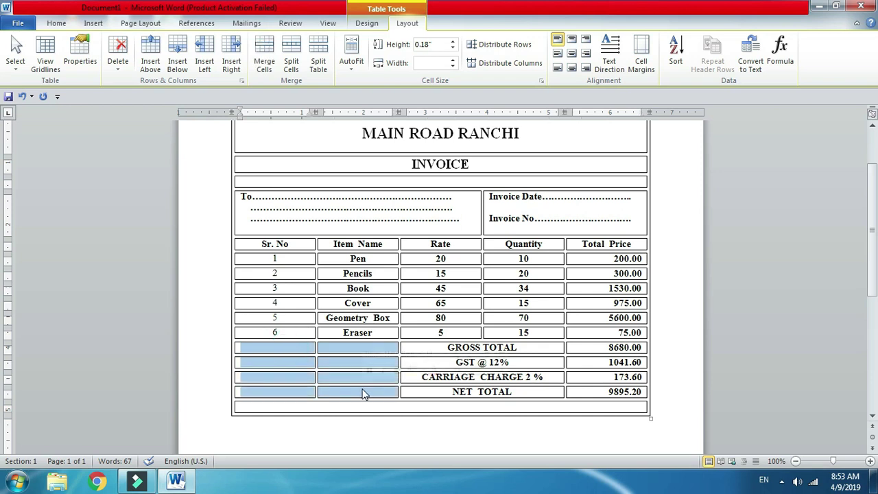
click(263, 55)
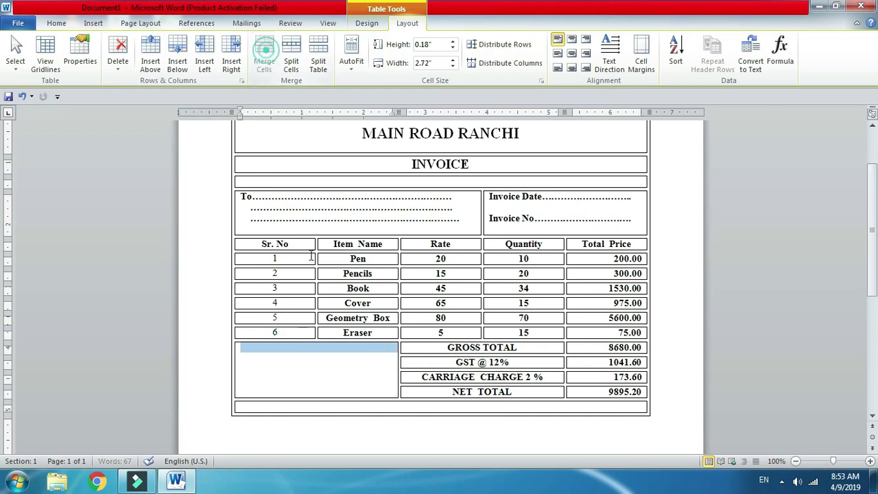
click(356, 364)
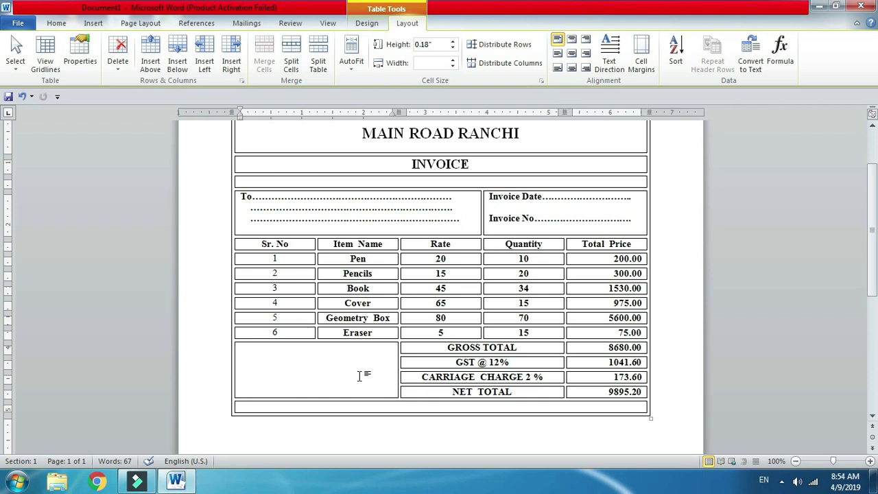
scroll(359, 375, up, 1)
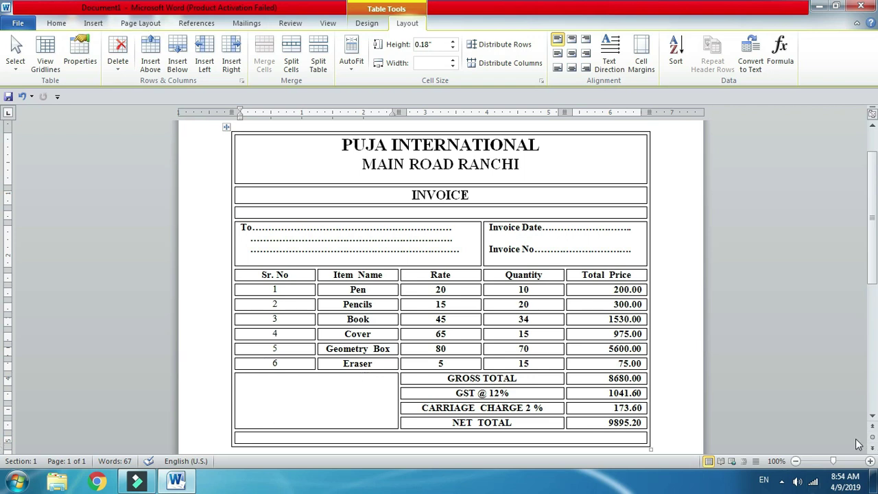
click(782, 481)
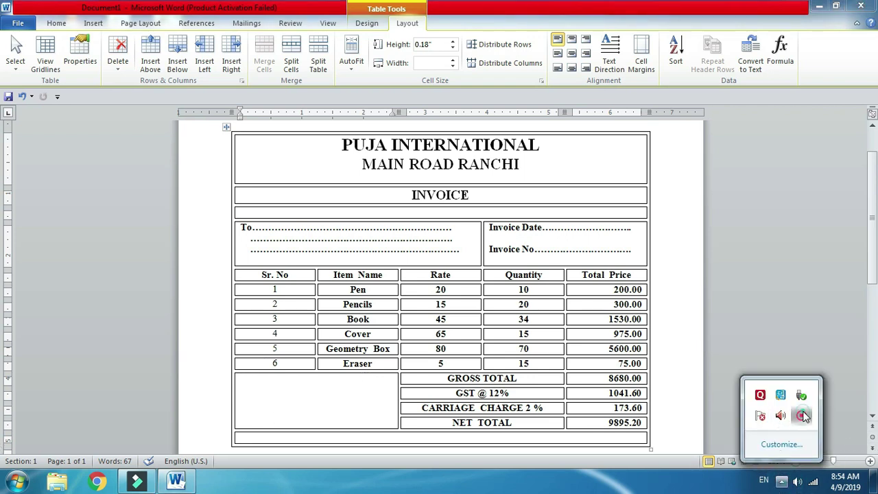